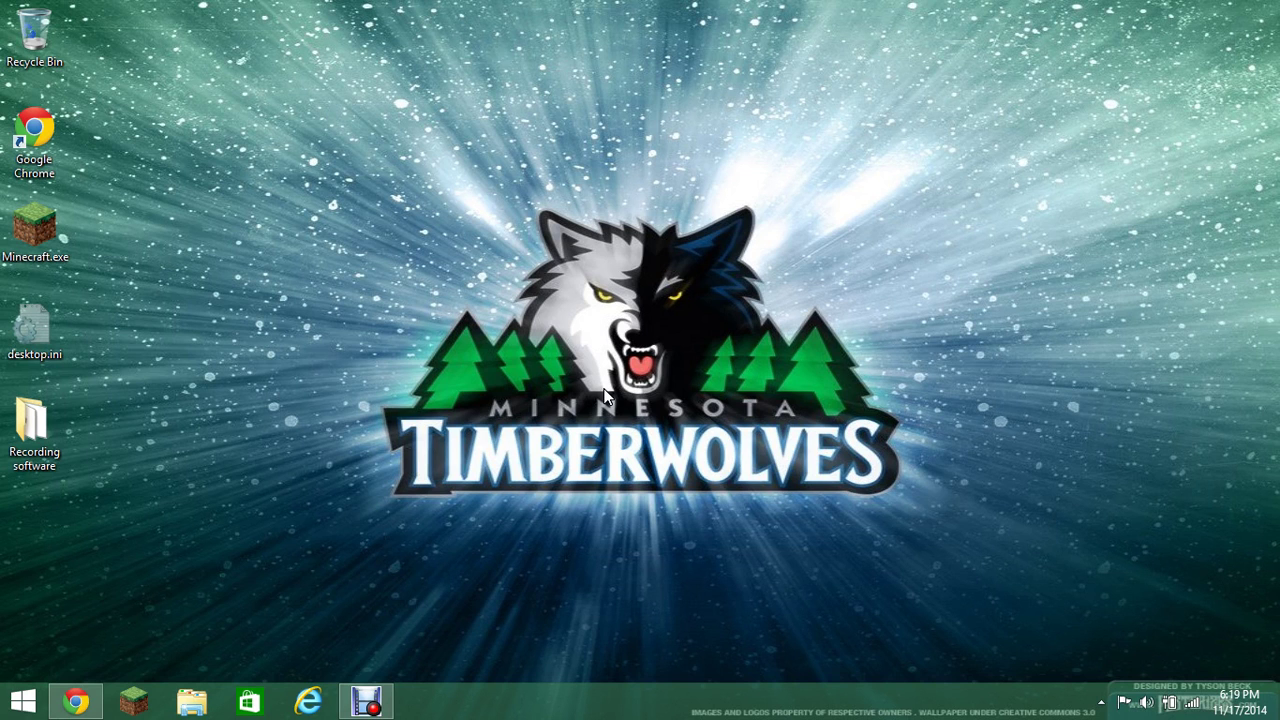
Download the BlueStacks App Player installer from bluestacks.com in Chrome, mute the promo video and move the browser window aside
left_click(97, 712)
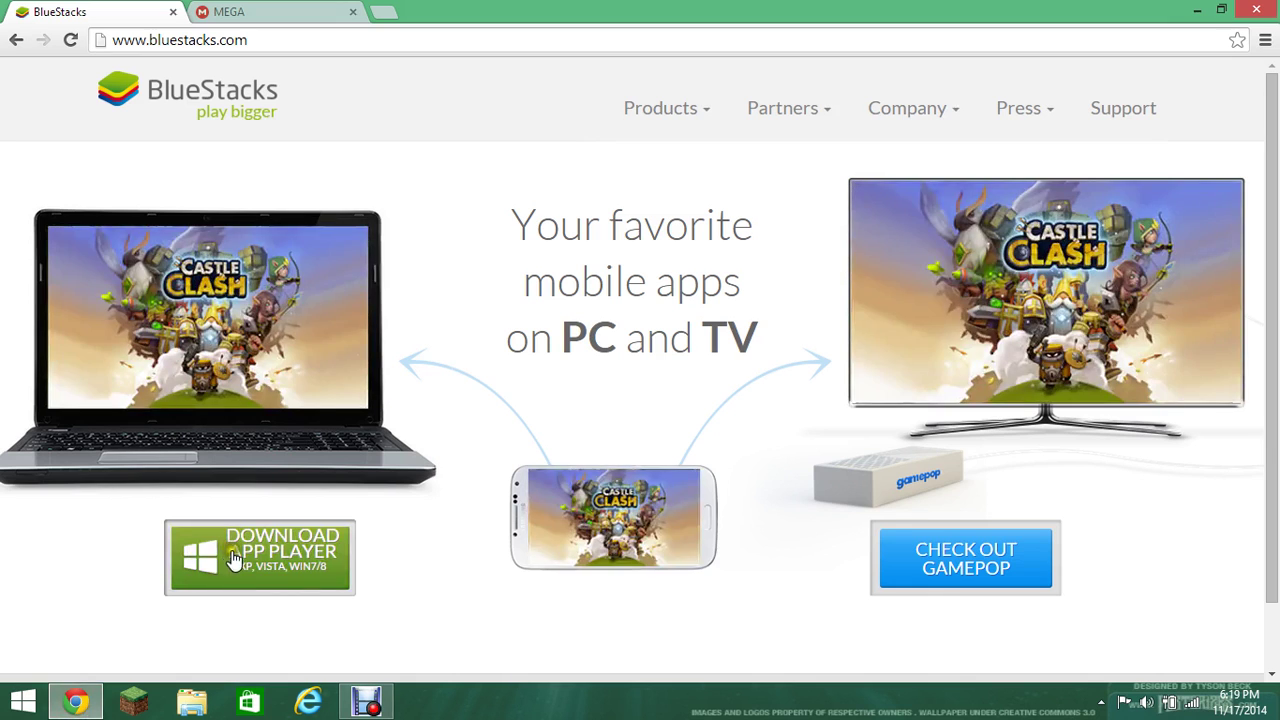
left_click(233, 557)
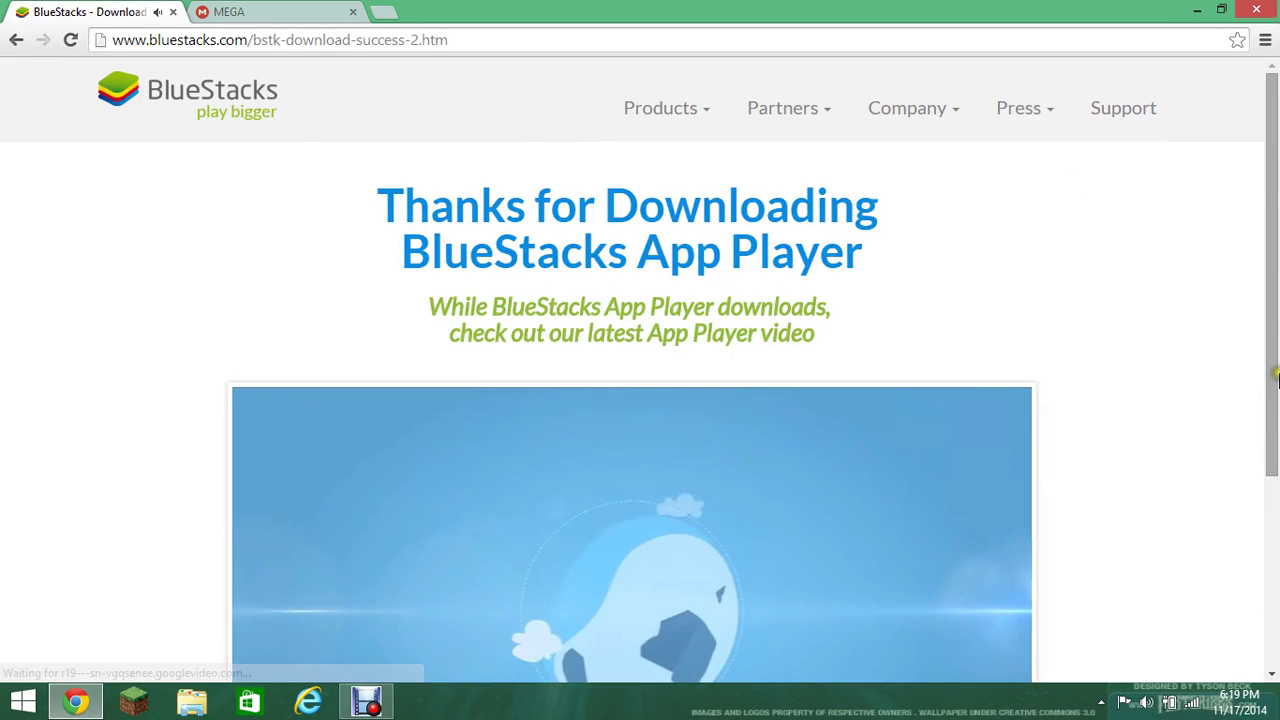
left_click_drag(1275, 375, 1274, 484)
left_click(299, 625)
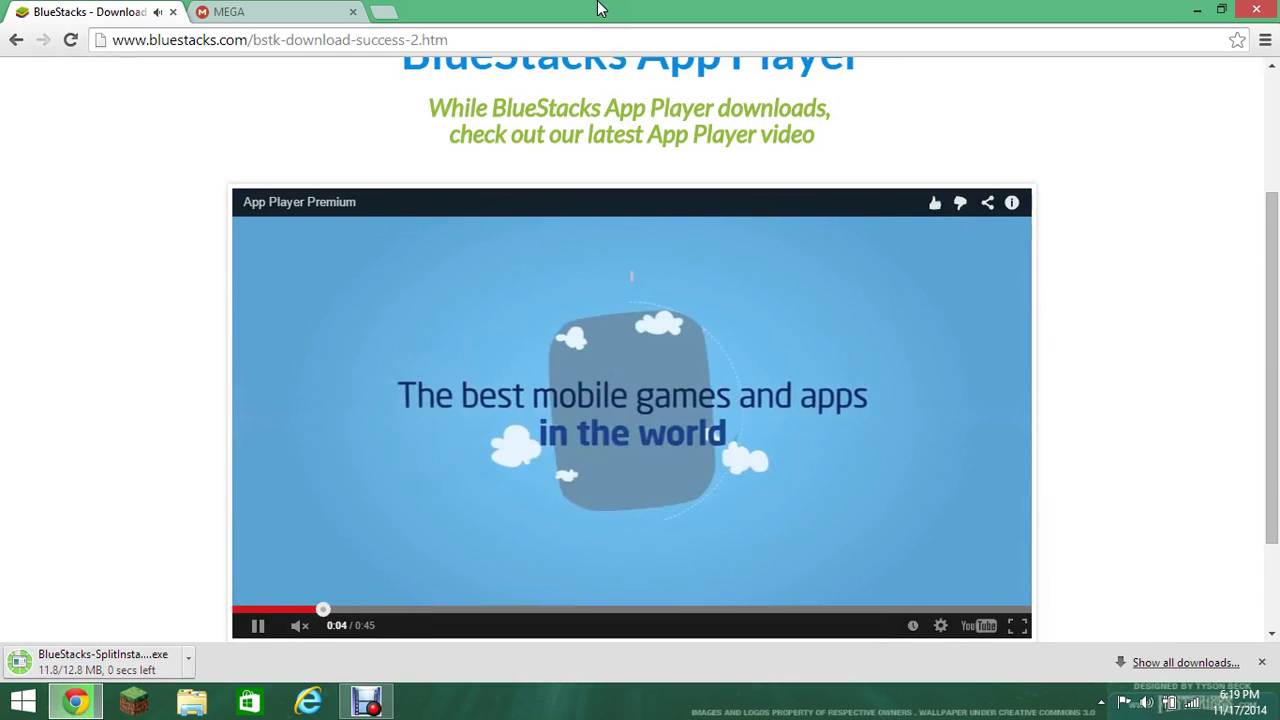
left_click_drag(606, 10, 896, 29)
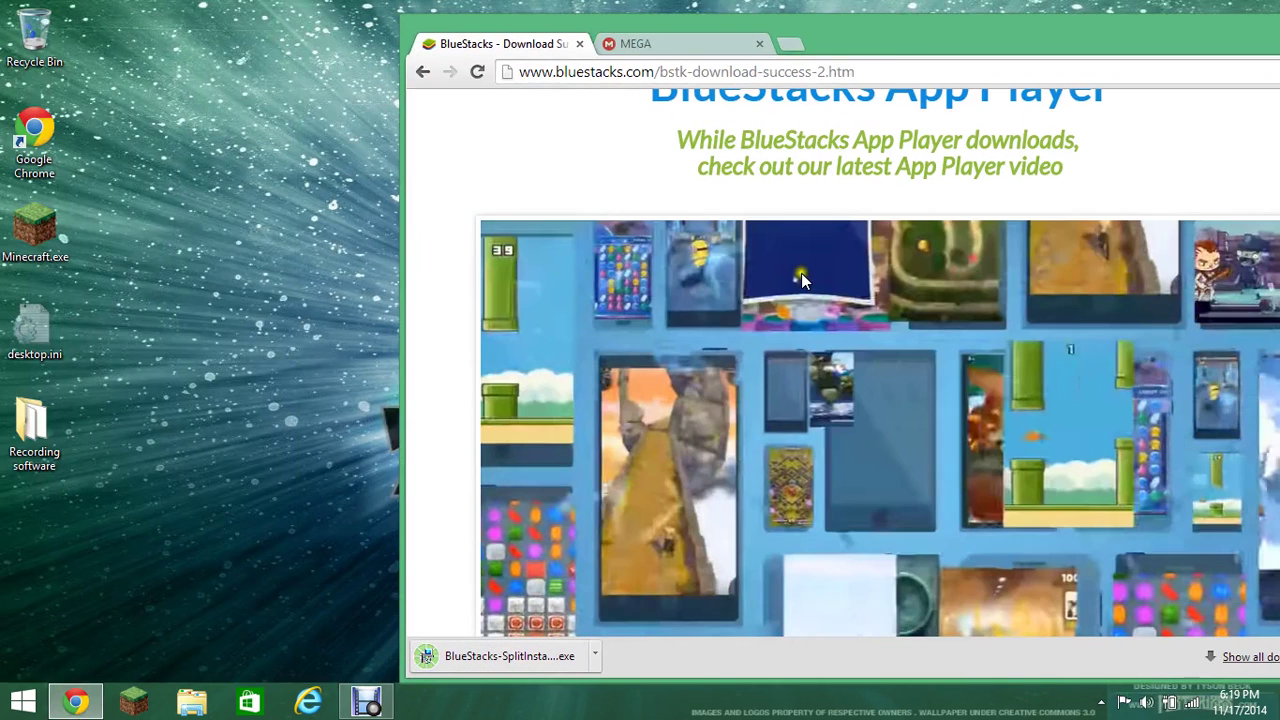
Run the downloaded BlueStacks installer, accept the licence terms and install with App store access and App Notifications enabled
left_click(450, 662)
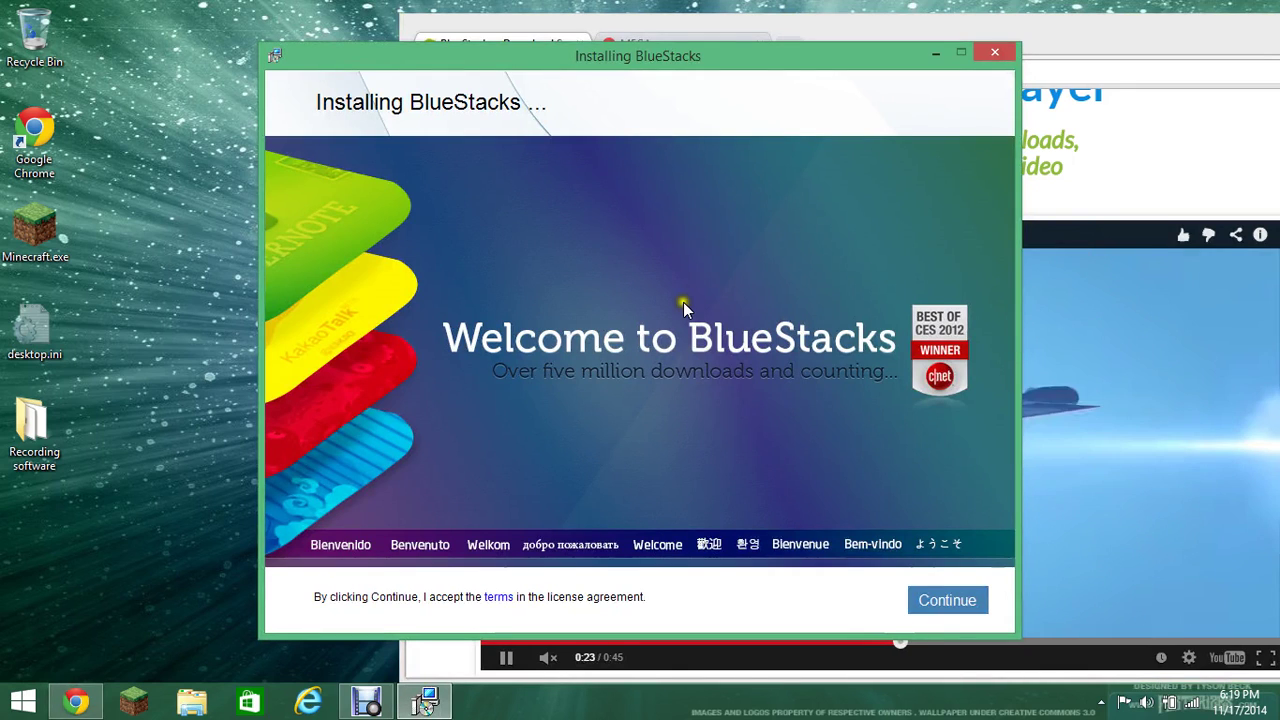
left_click(972, 605)
left_click(972, 606)
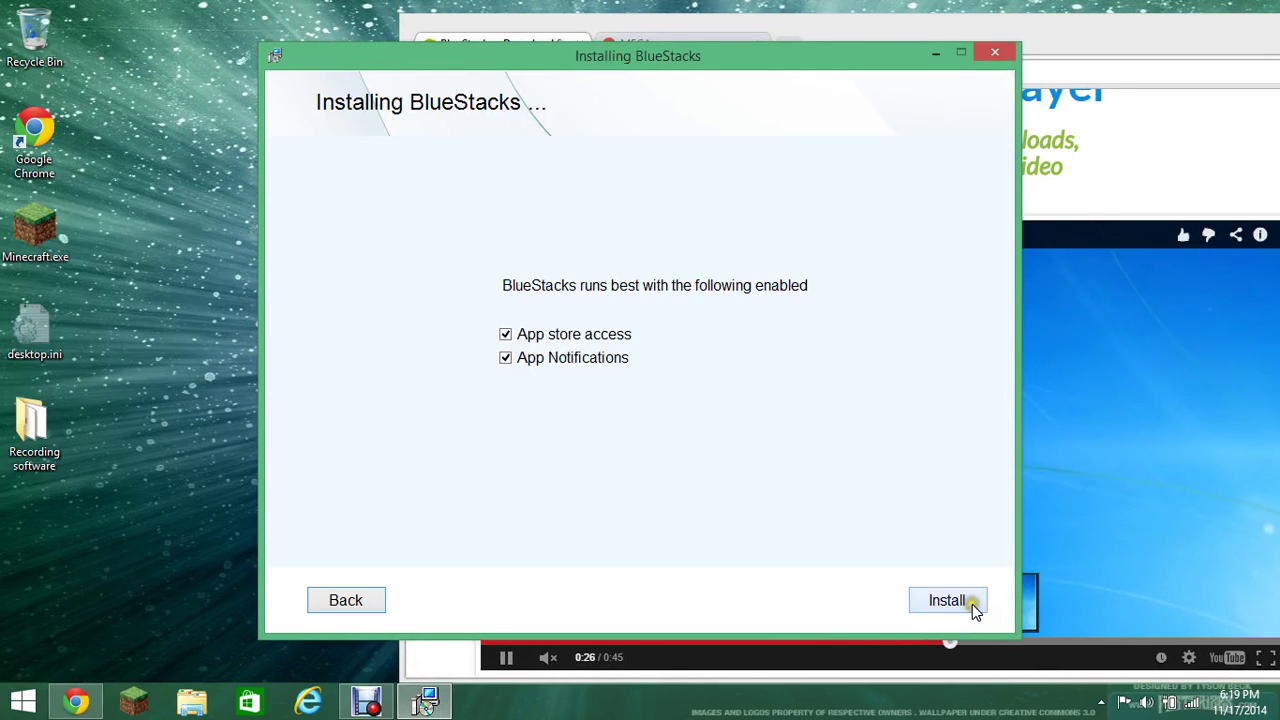
left_click(948, 600)
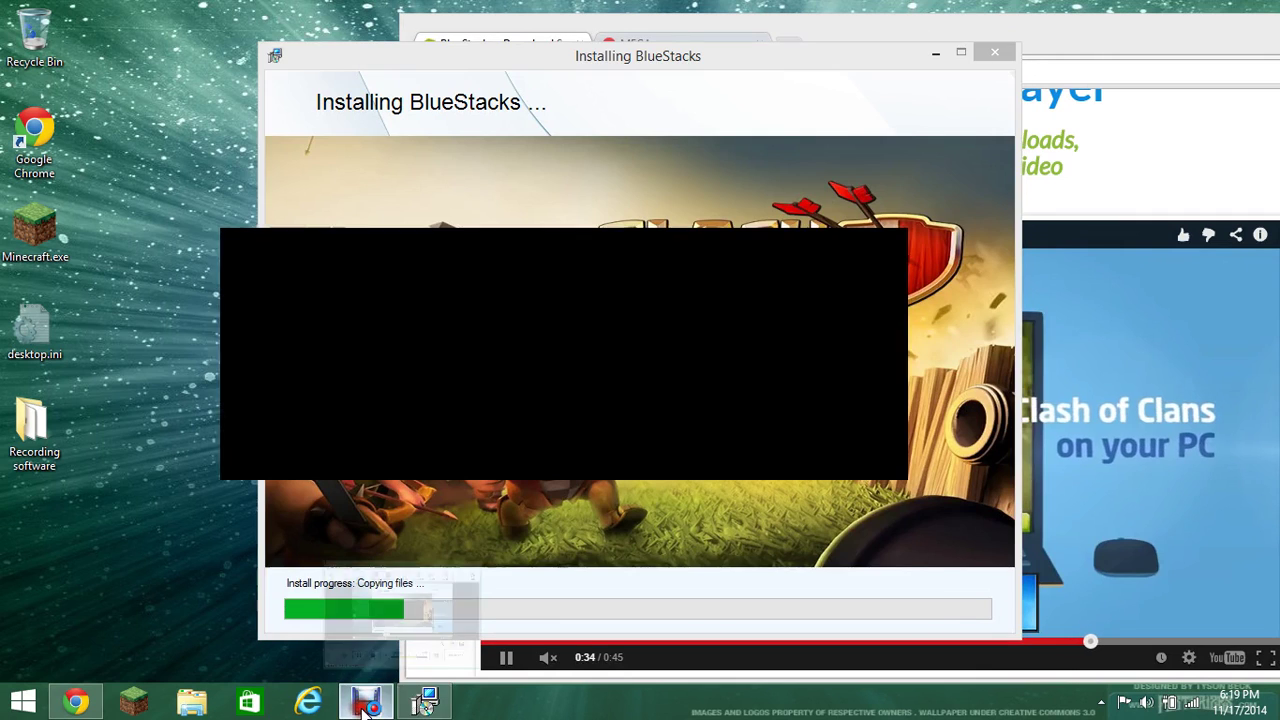
left_click(365, 708)
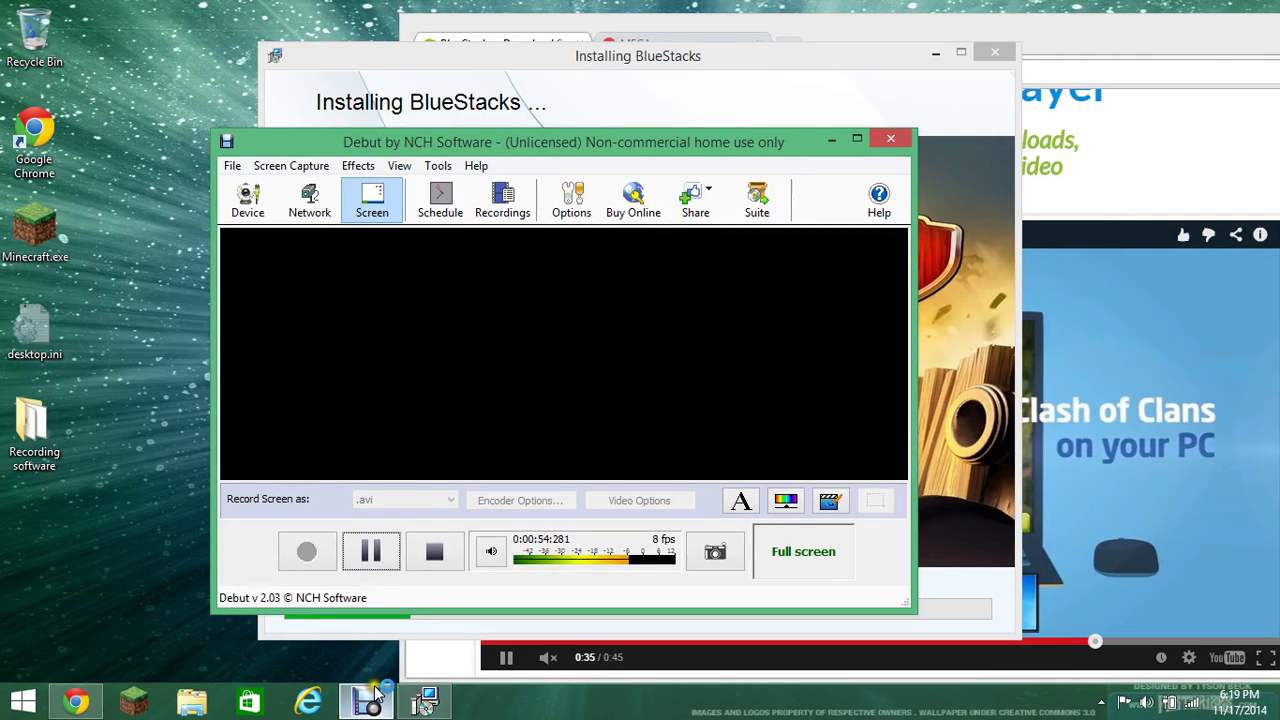
left_click(380, 555)
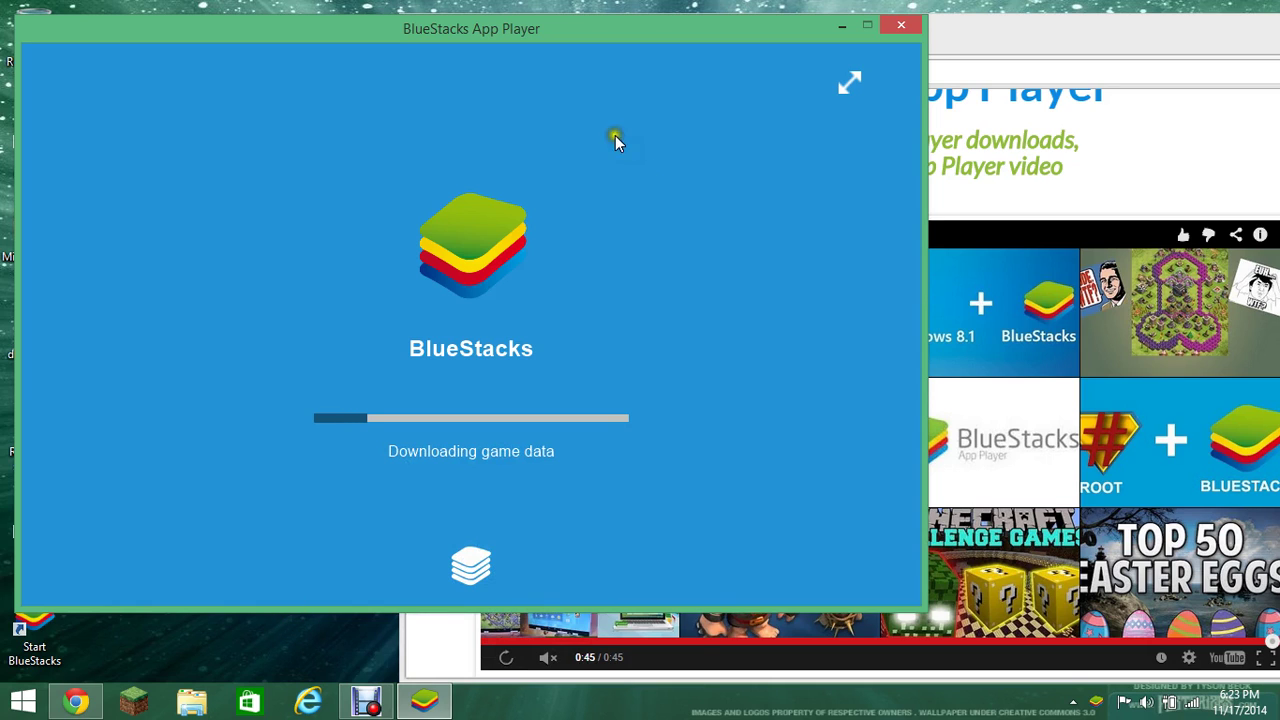
Minimize the browser window and move the BlueStacks App Player window nearer the middle of the desktop
left_click_drag(585, 28, 657, 71)
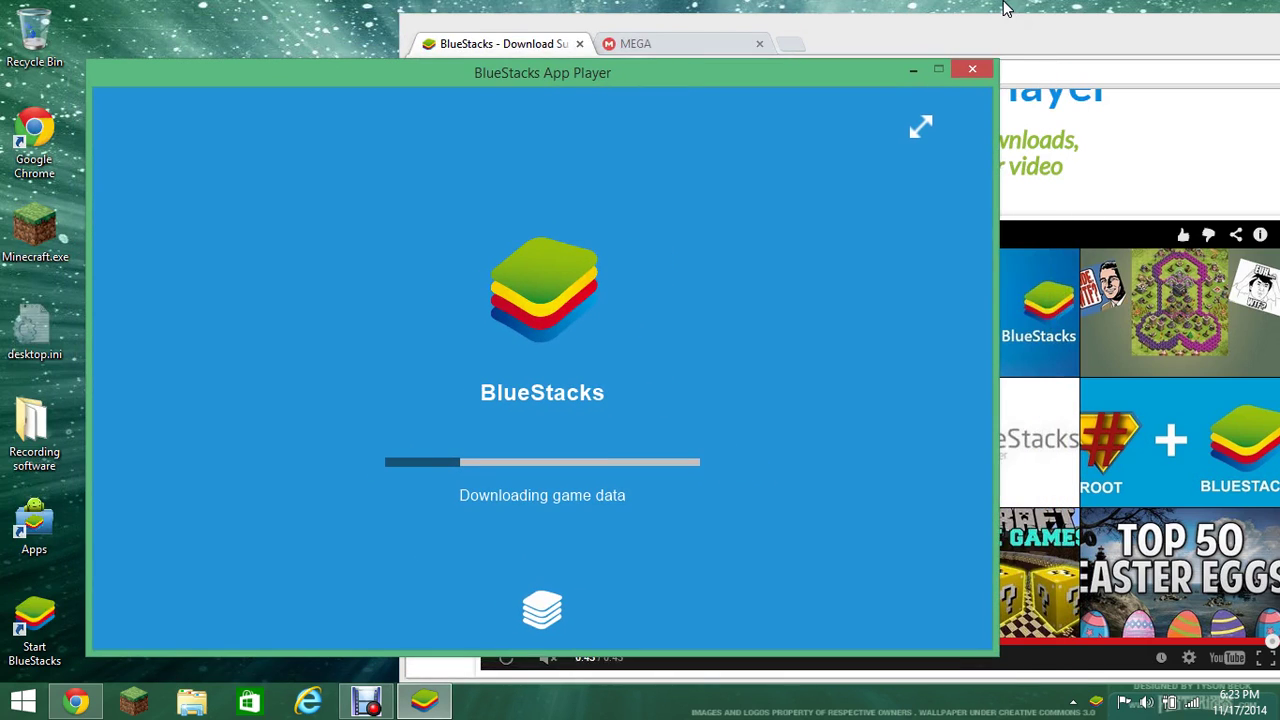
left_click_drag(1055, 24, 850, 47)
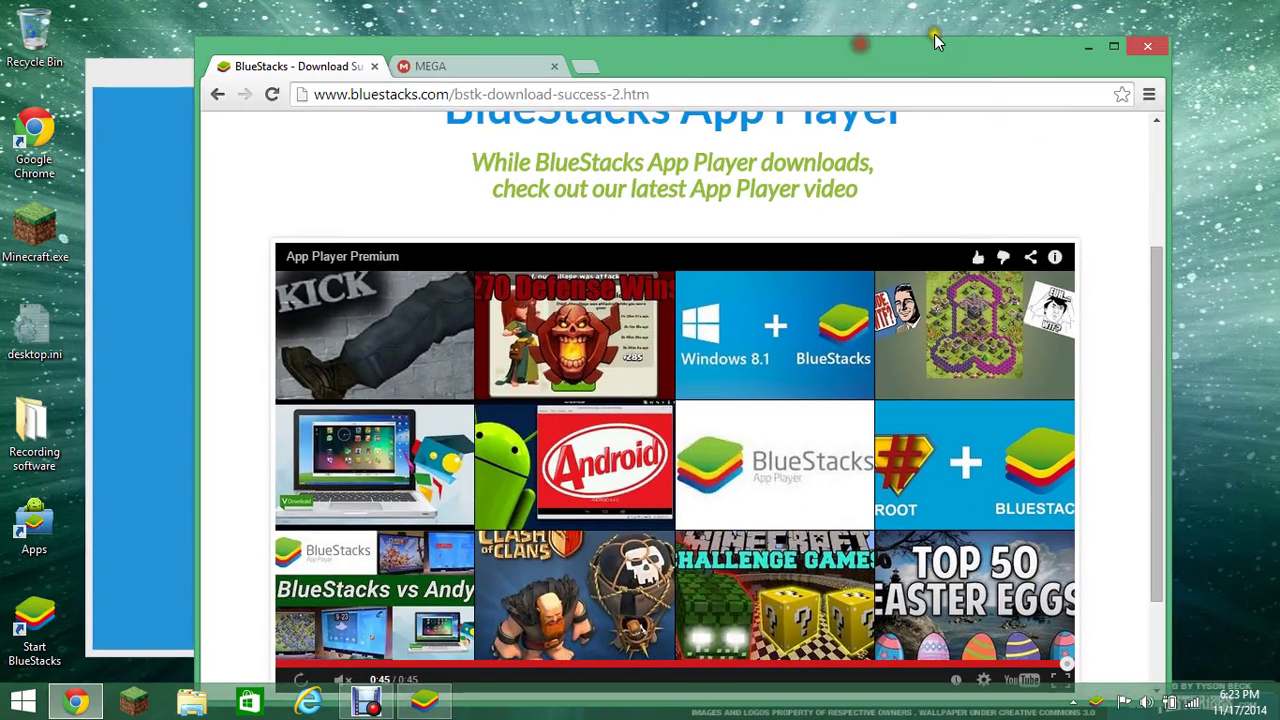
left_click(1090, 46)
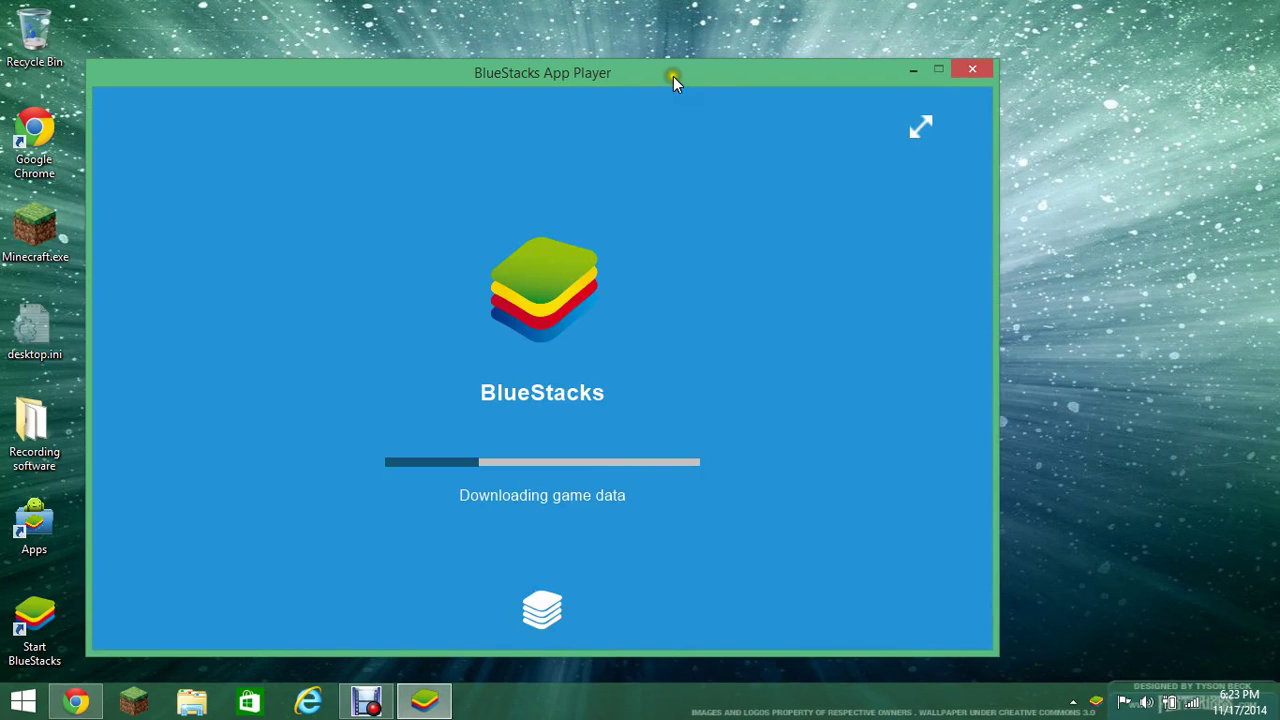
left_click_drag(673, 75, 733, 86)
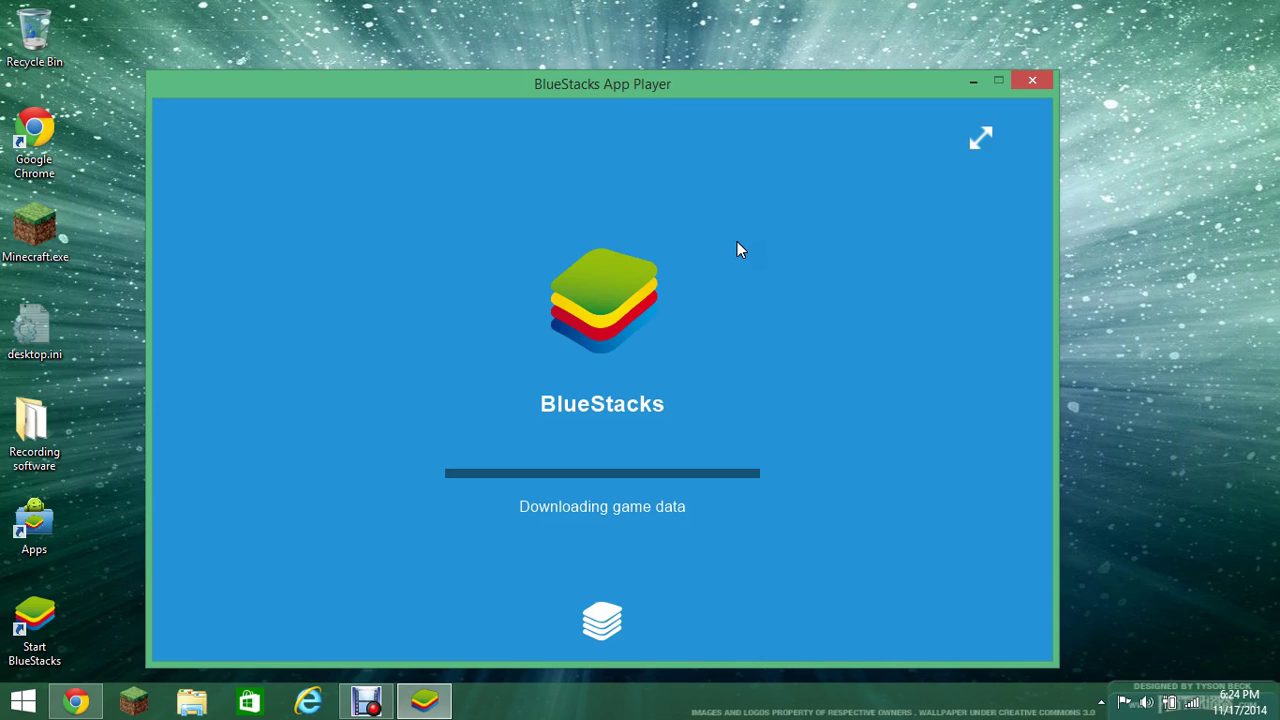
right_click(366, 703)
left_click(392, 616)
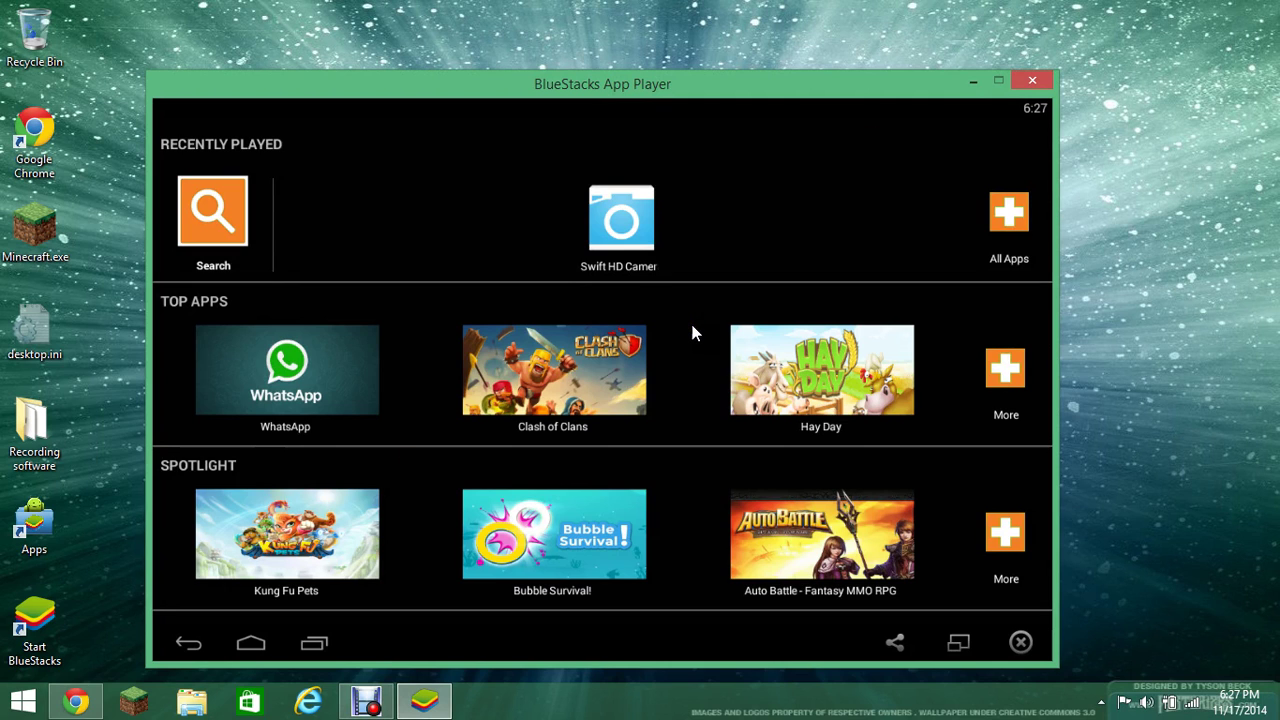
Show the BlueStacks home screen in full-screen view and return it to a window
key("F11")
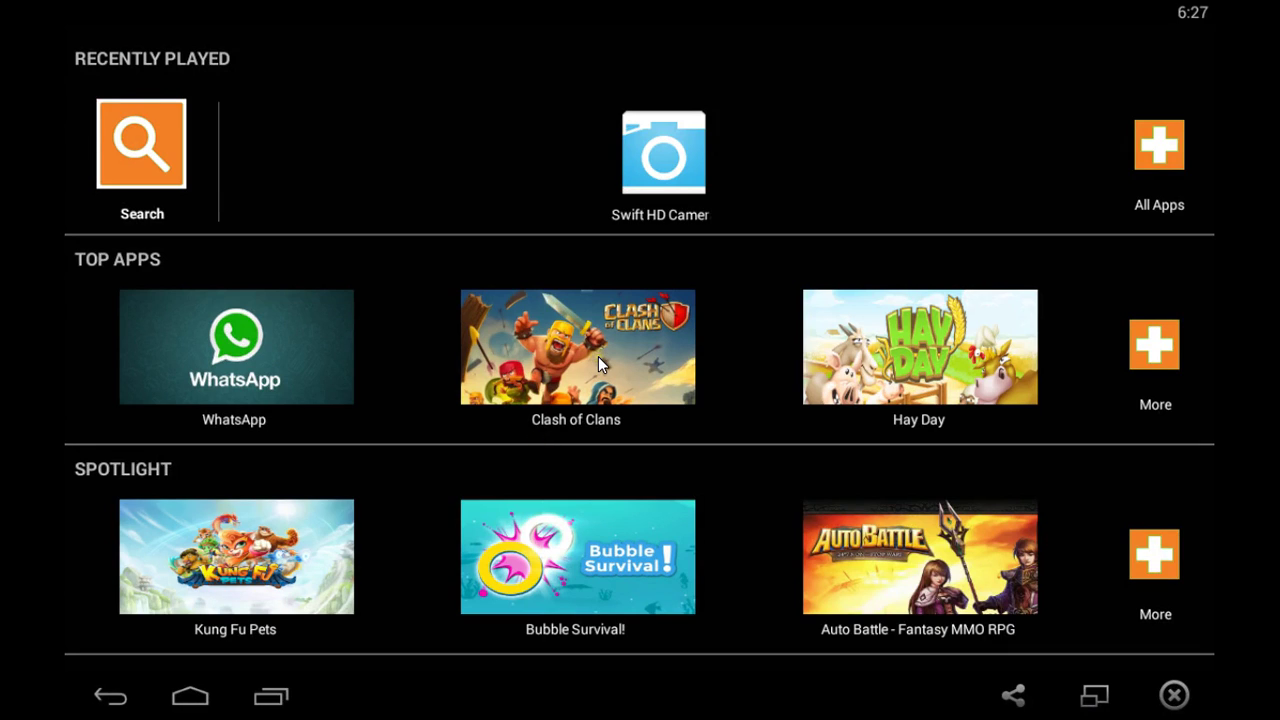
key("F11")
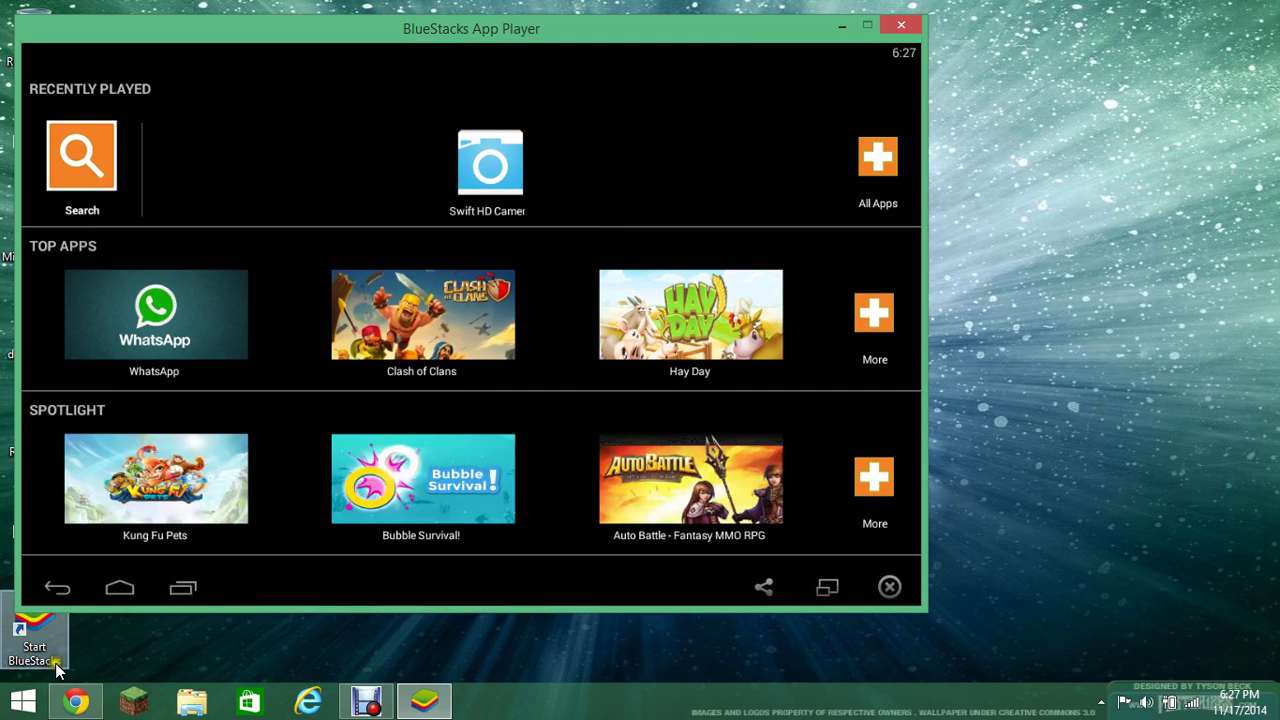
Switch to Chrome and download showbox.apk from its open MEGA page
left_click(76, 702)
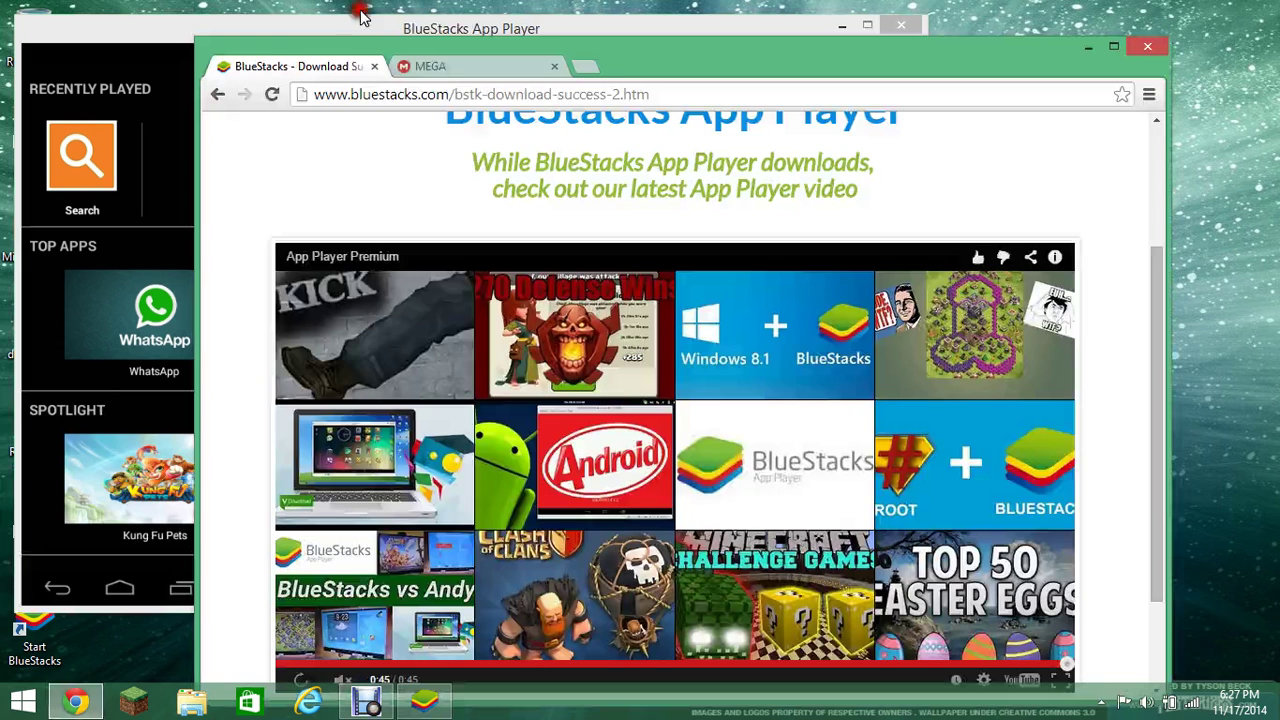
left_click(434, 62)
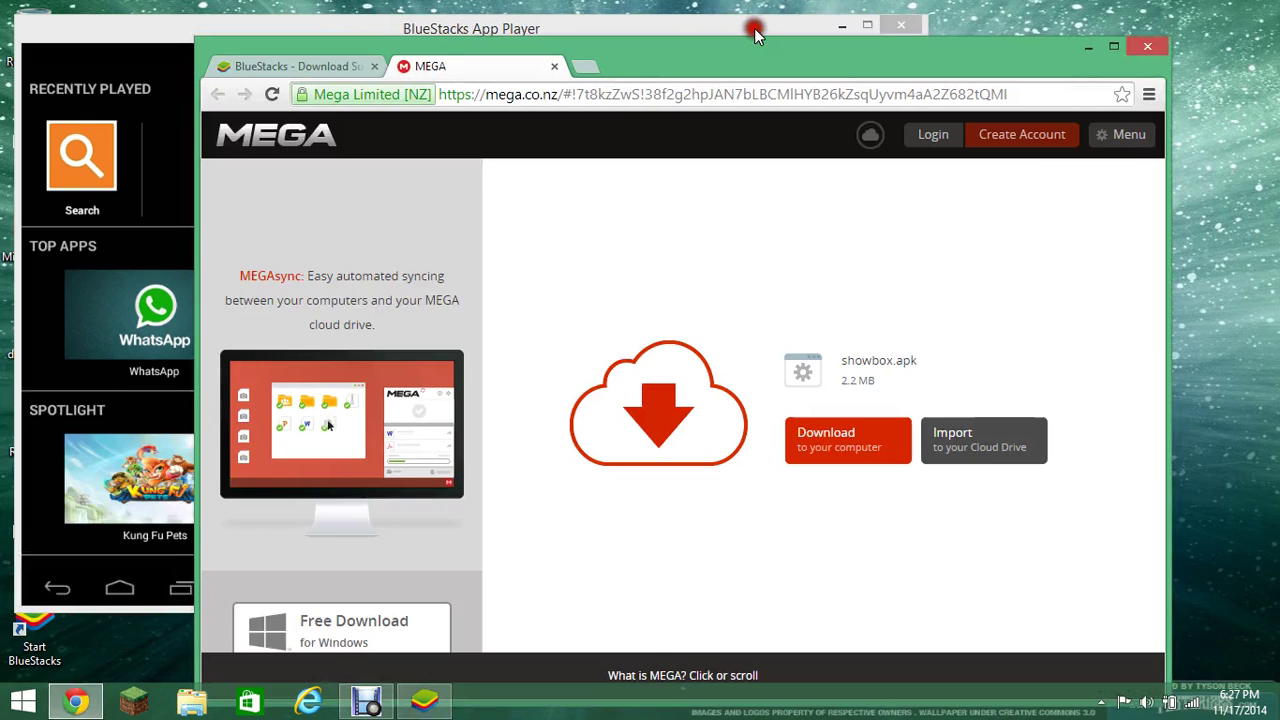
left_click_drag(754, 28, 754, 0)
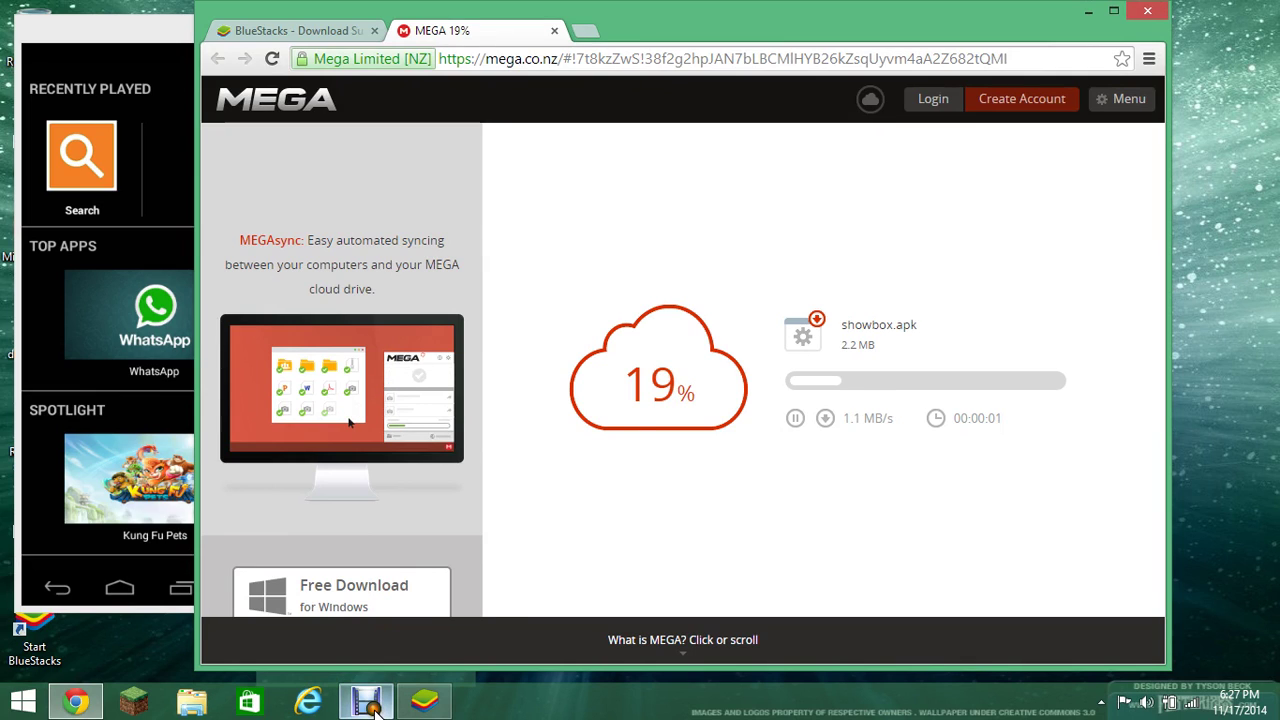
mouse_move(375, 708)
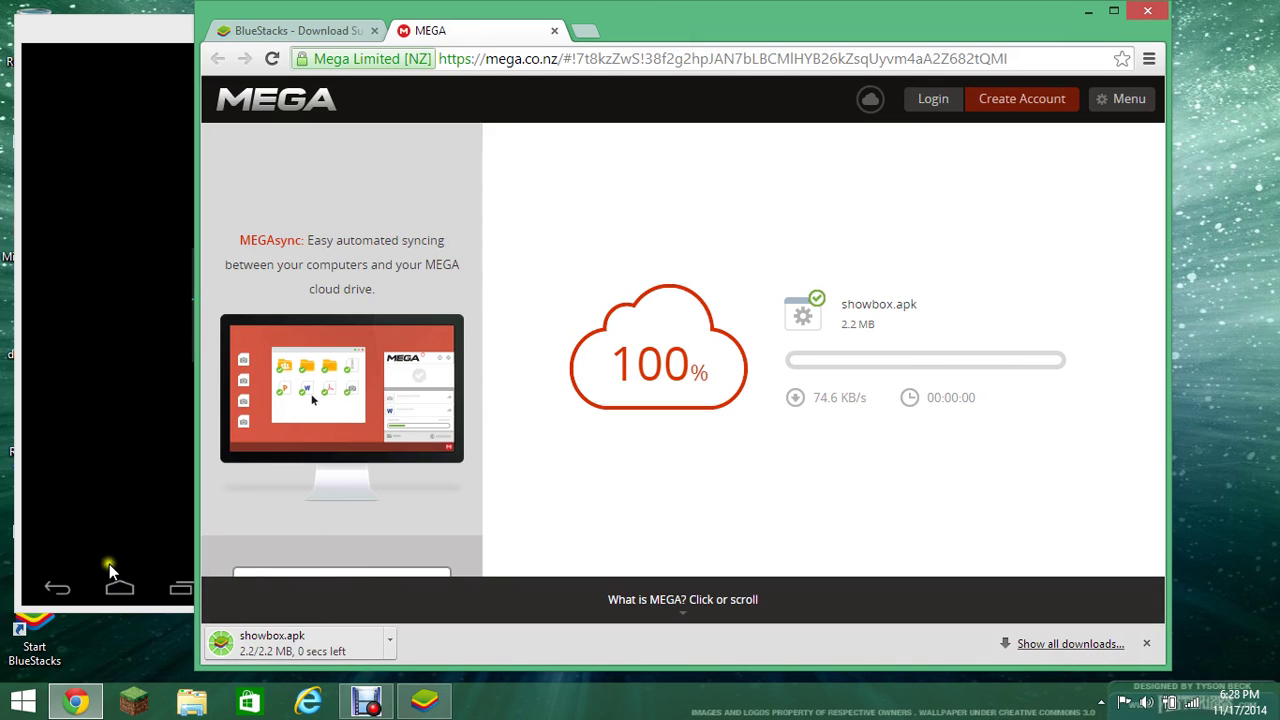
Open the downloaded showbox.apk with the BlueStacks Apk Handler, minimize the browser and rearrange the installer and App Player windows
left_click(225, 650)
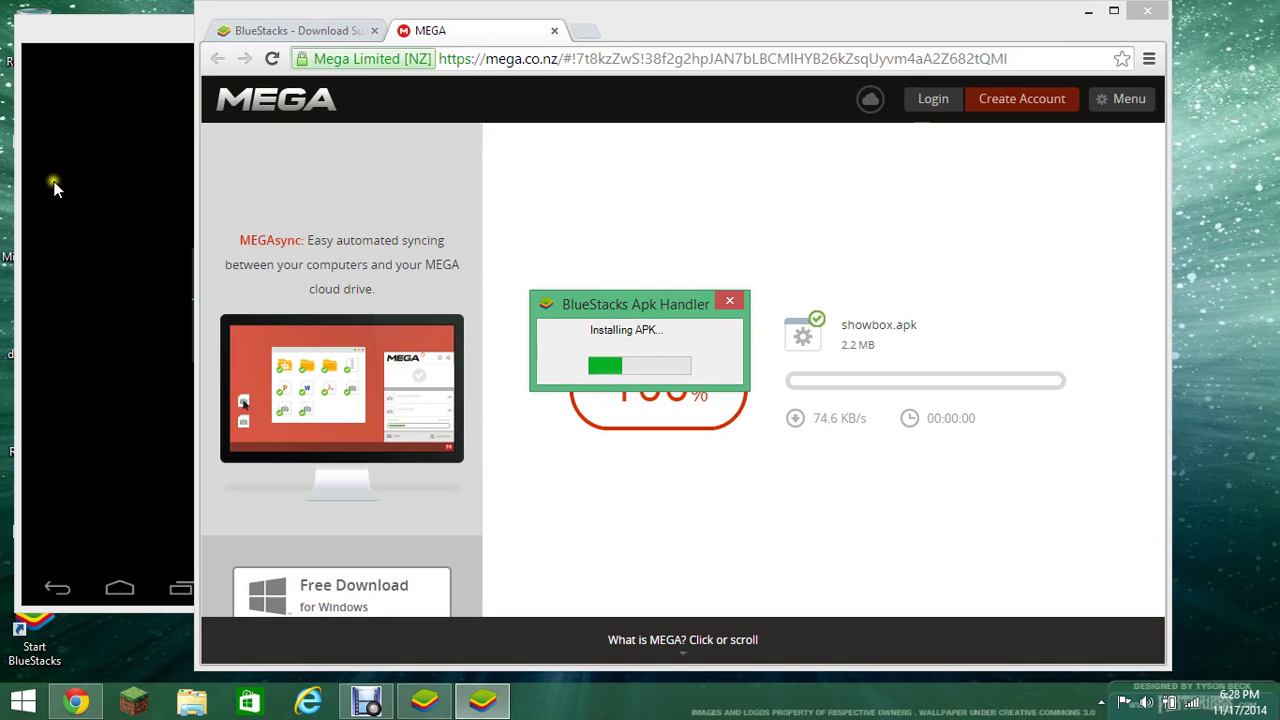
left_click(1089, 20)
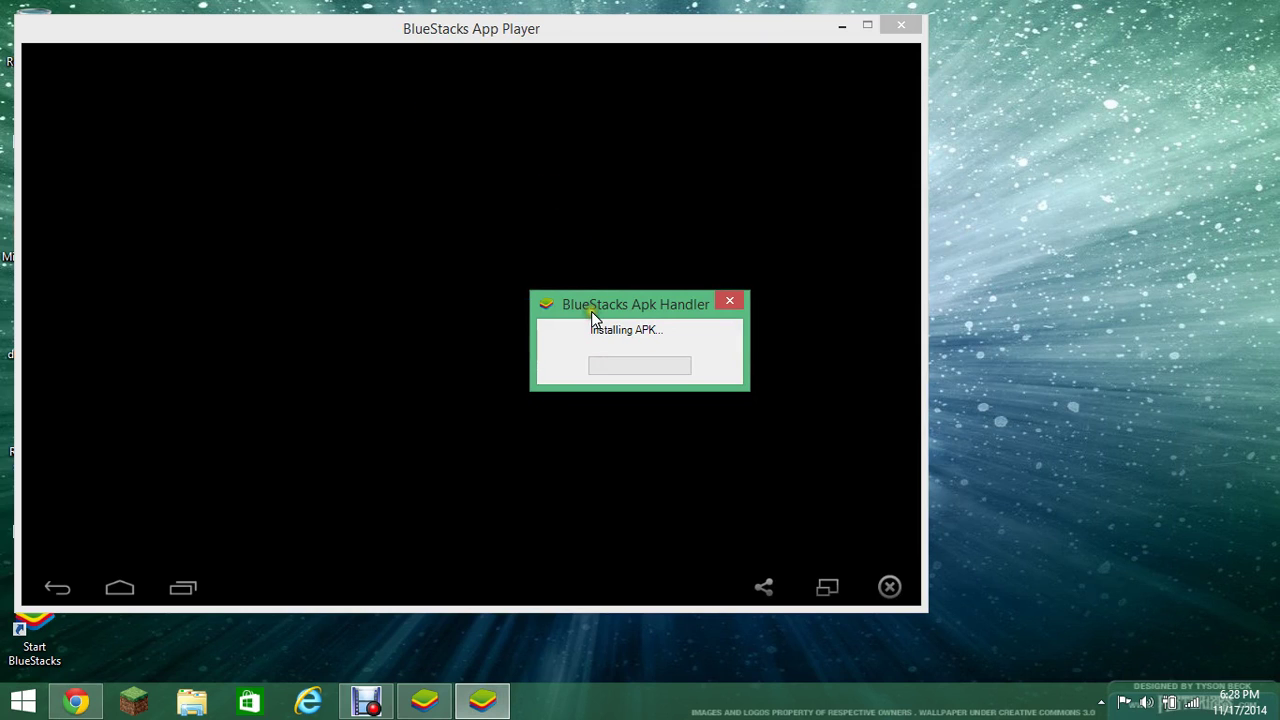
left_click_drag(591, 303, 1003, 313)
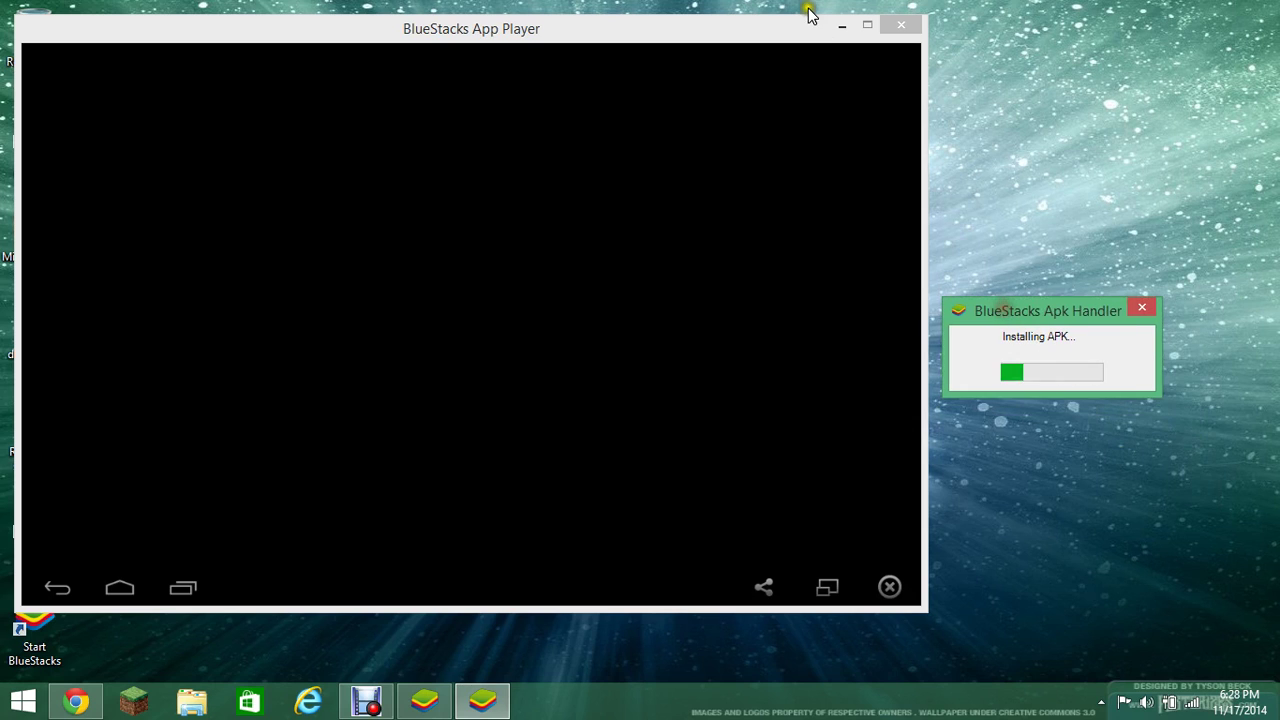
left_click_drag(727, 25, 781, 29)
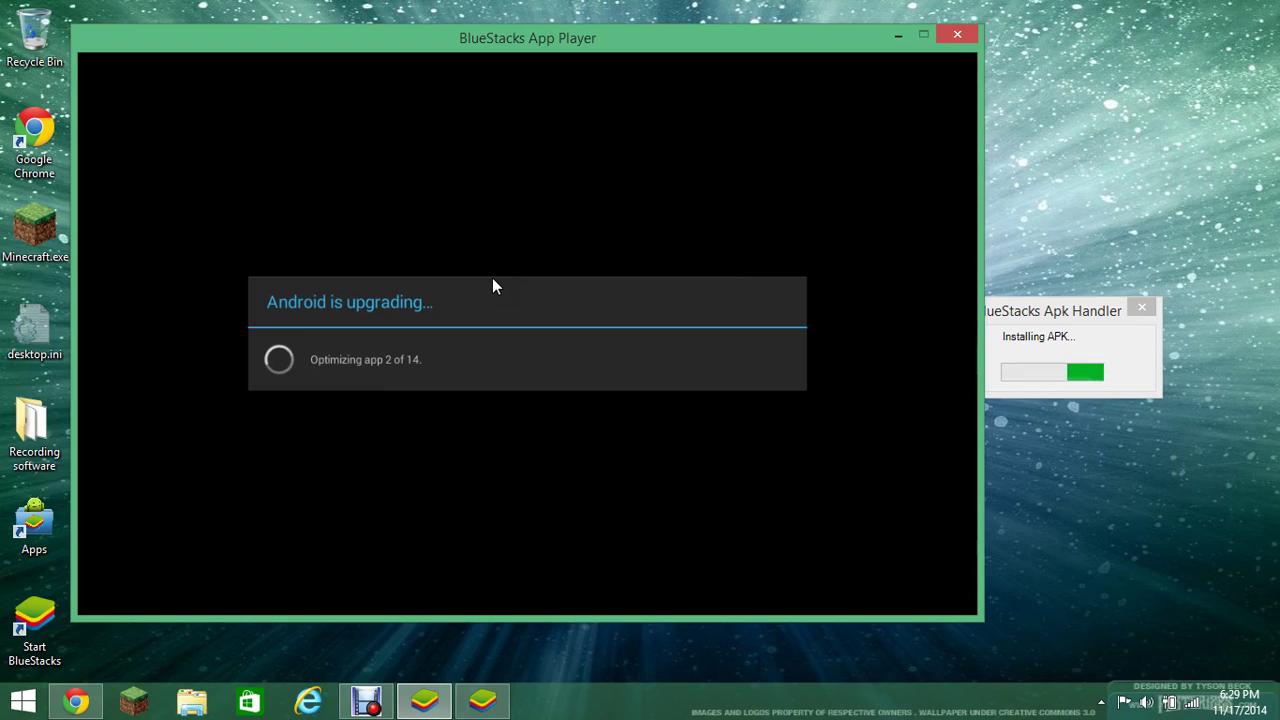
left_click(198, 603)
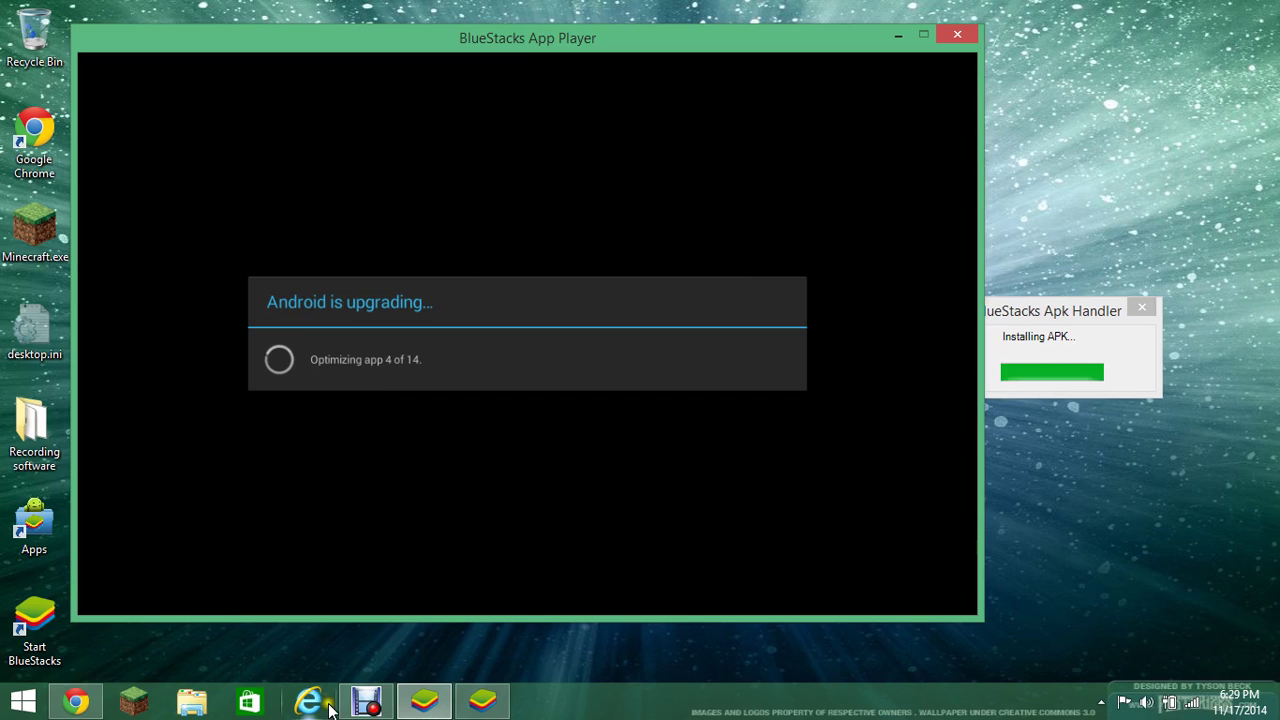
left_click(362, 703)
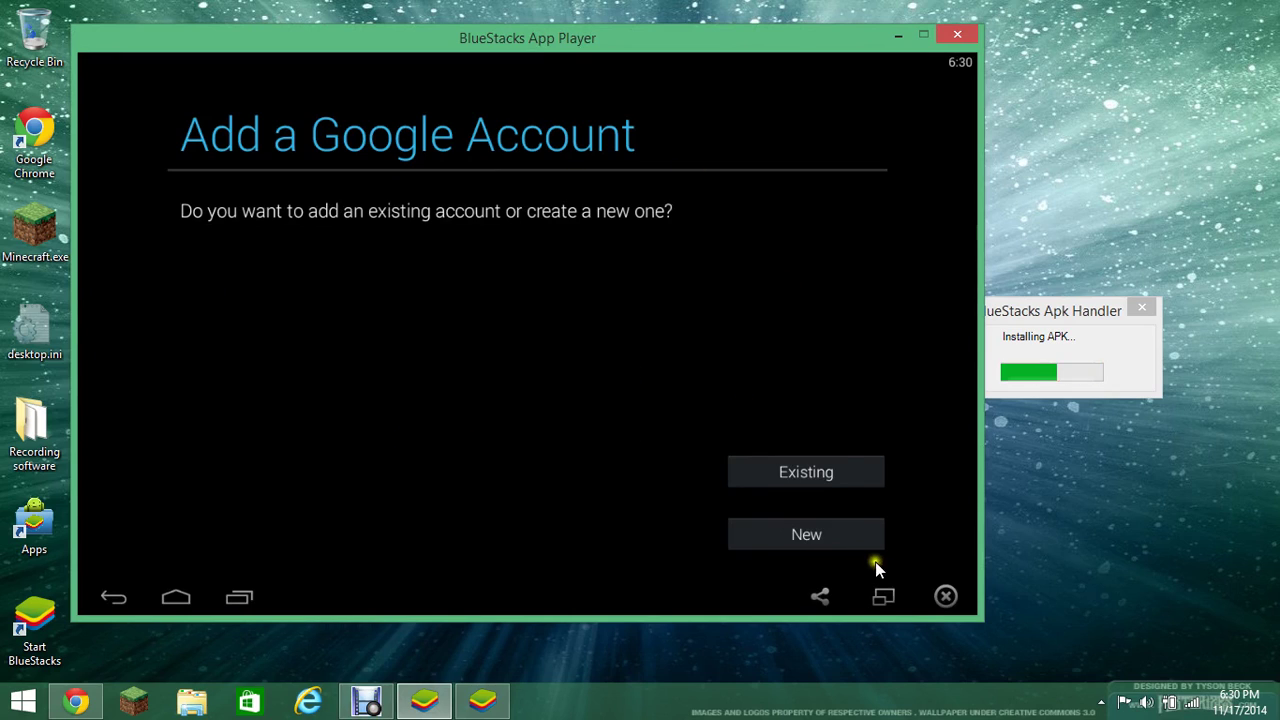
Choose to add an existing Google account to BlueStacks
left_click(836, 472)
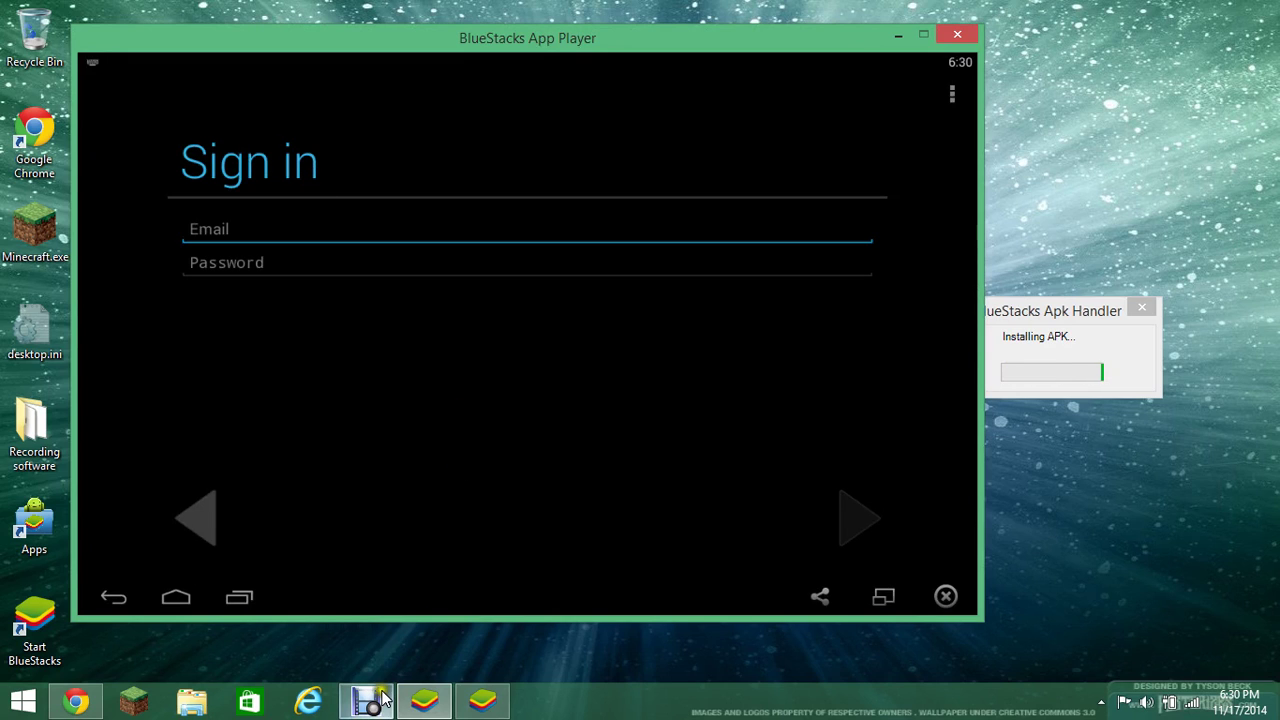
mouse_move(368, 704)
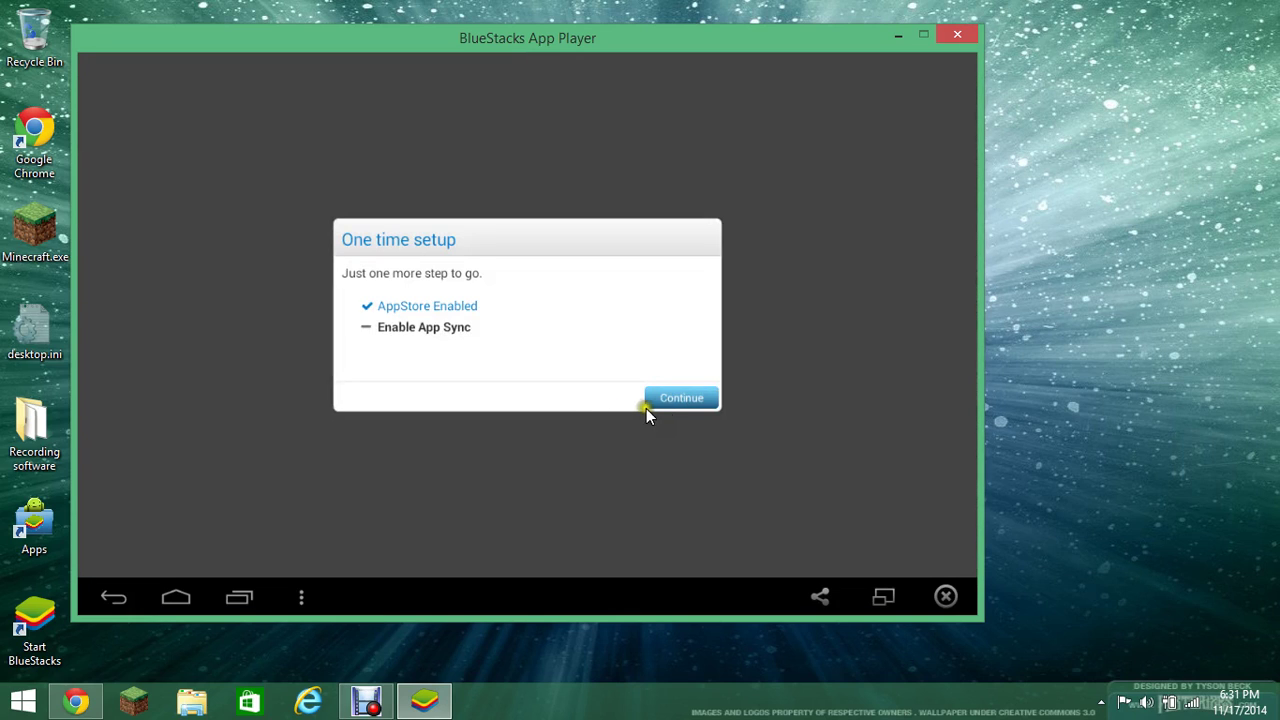
Continue the one-time setup to the Enable App Sync sign-in page and shift the App Player window slightly
left_click(667, 397)
left_click(669, 401)
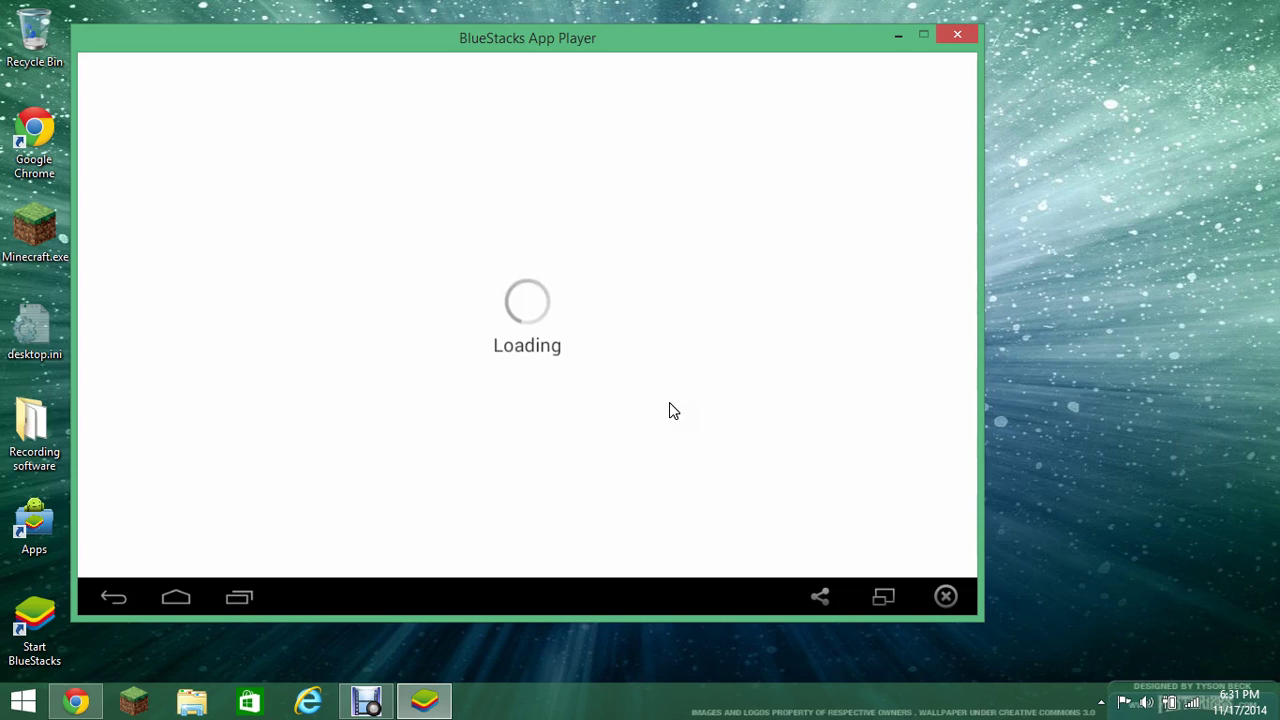
left_click(669, 401)
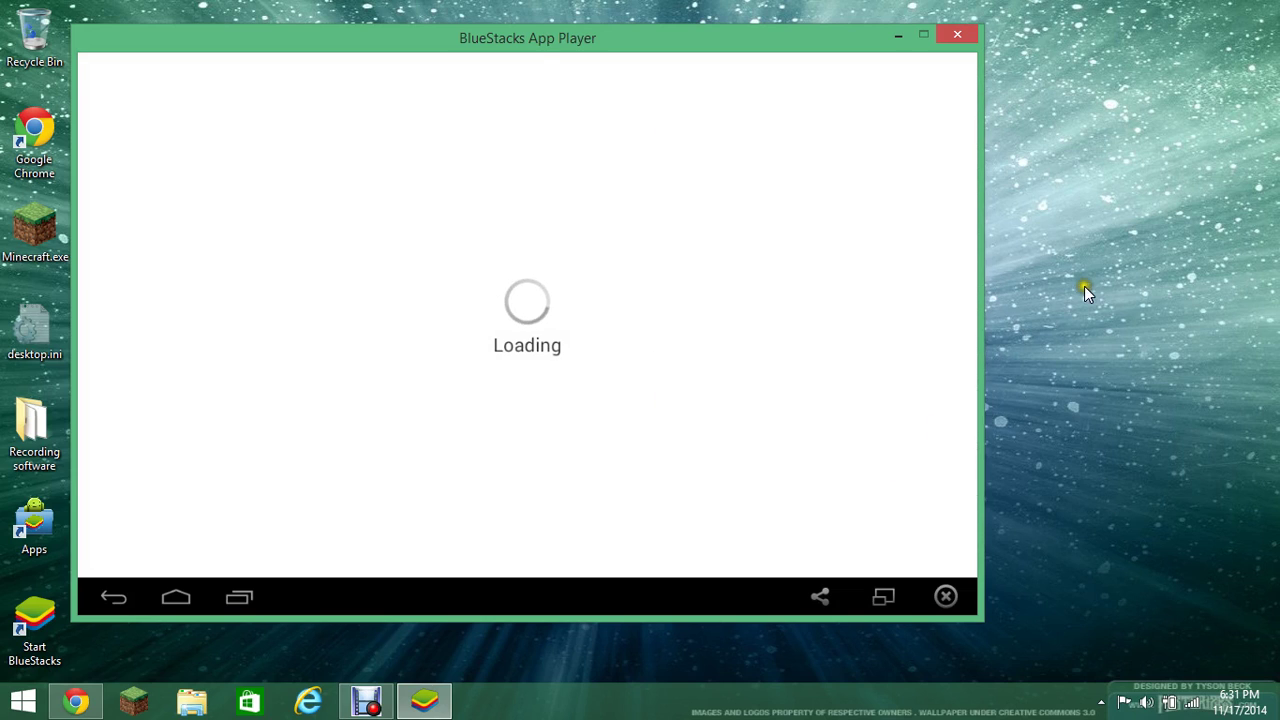
left_click(1078, 457)
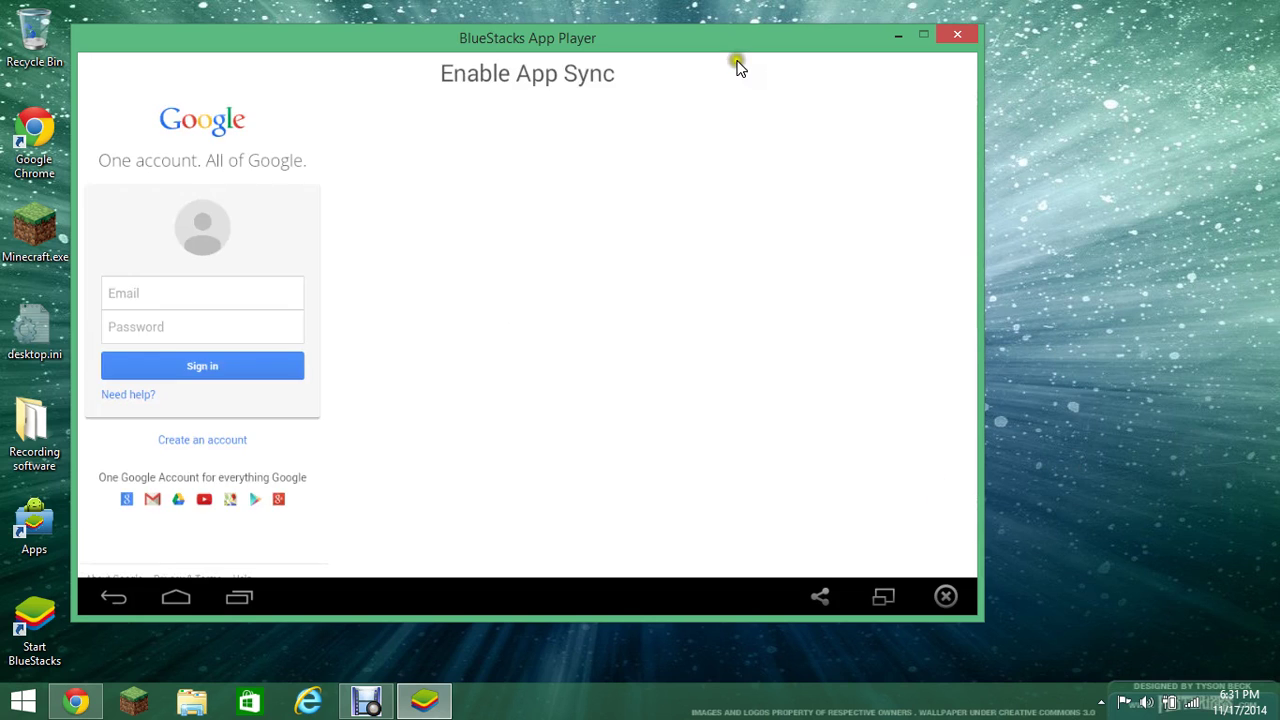
mouse_move(623, 43)
left_mouse_down()
mouse_move(943, 400)
mouse_move(1163, 363)
mouse_move(819, 83)
mouse_move(646, 86)
mouse_move(636, 55)
left_mouse_up()
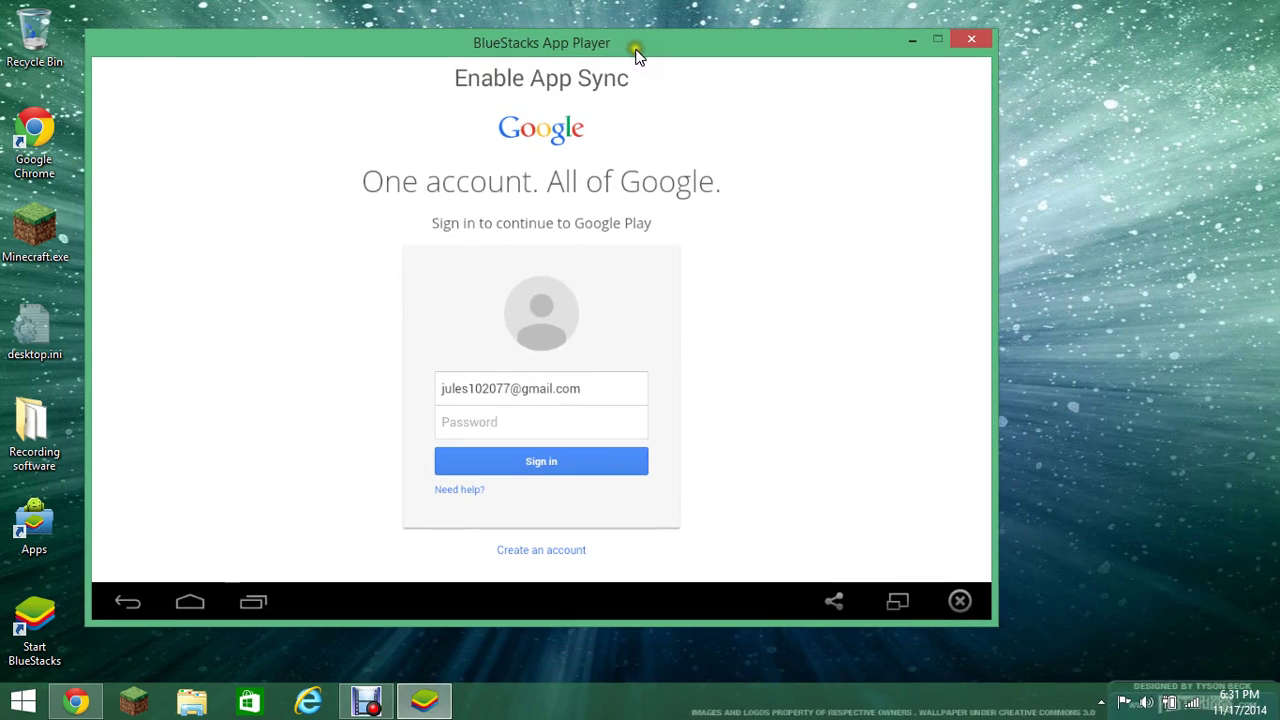
Enter part of the Google account password in the App Sync sign-in form and clear it again
left_click(470, 425)
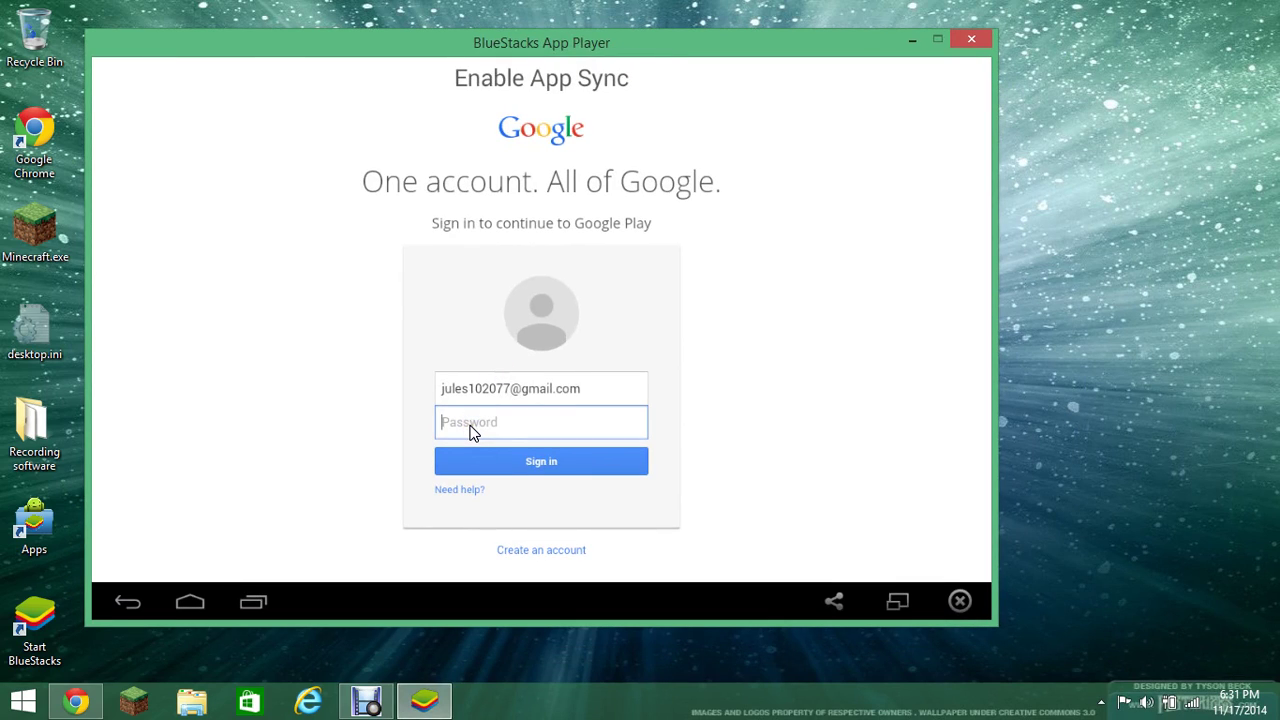
type("•••v")
key("BackSpace")
key("BackSpace")
key("BackSpace")
left_click(366, 703)
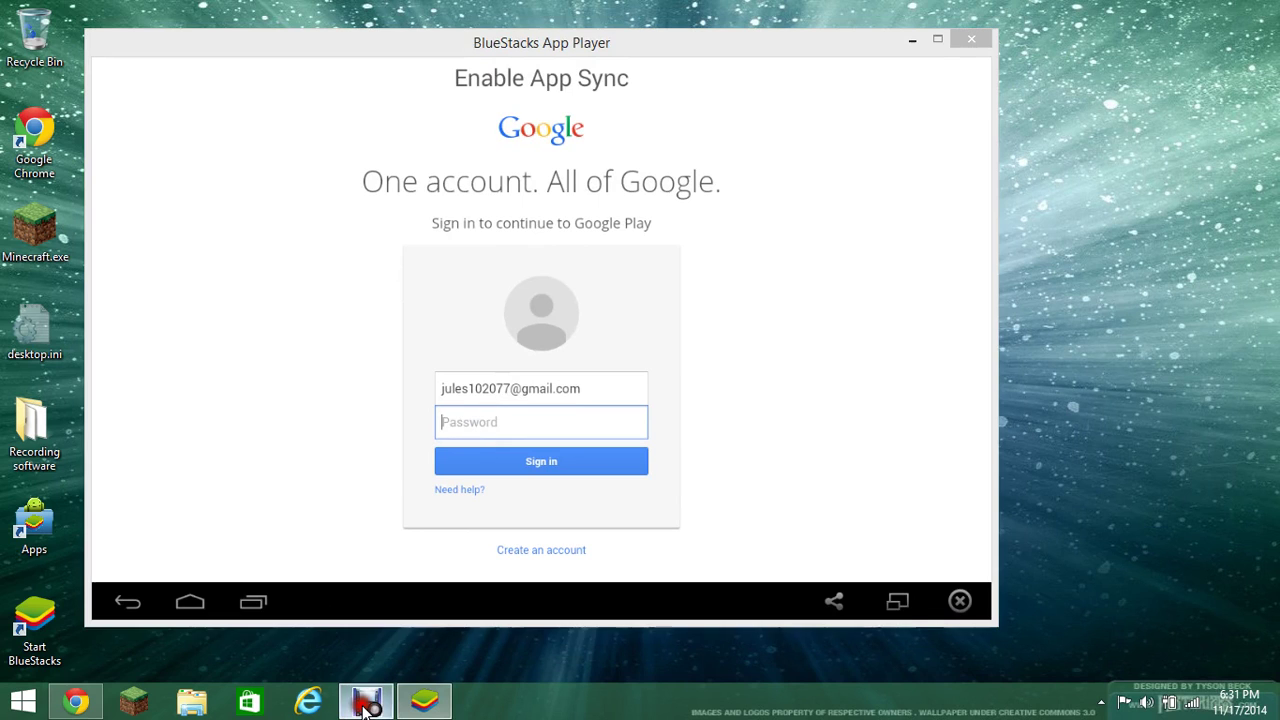
left_click(306, 551)
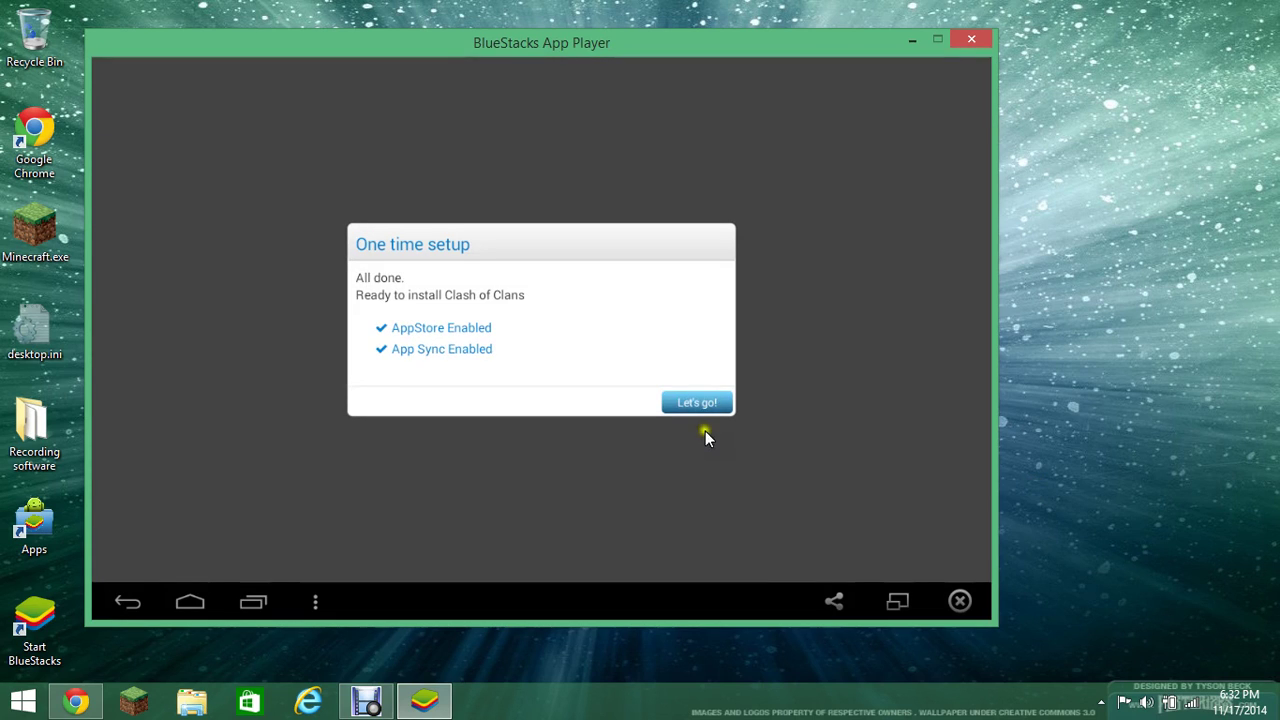
Finish the one-time setup, leave the Clash of Clans store page and return to the BlueStacks home screen
left_click(692, 404)
left_click(693, 403)
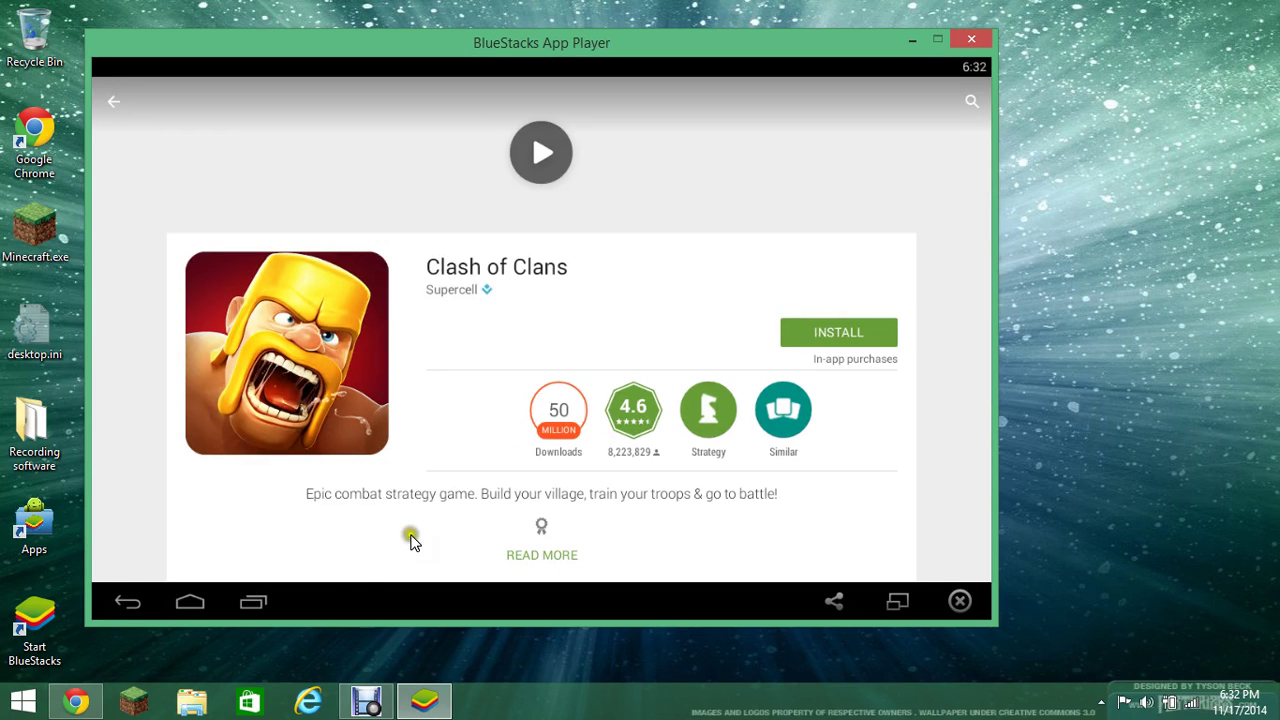
left_click(183, 603)
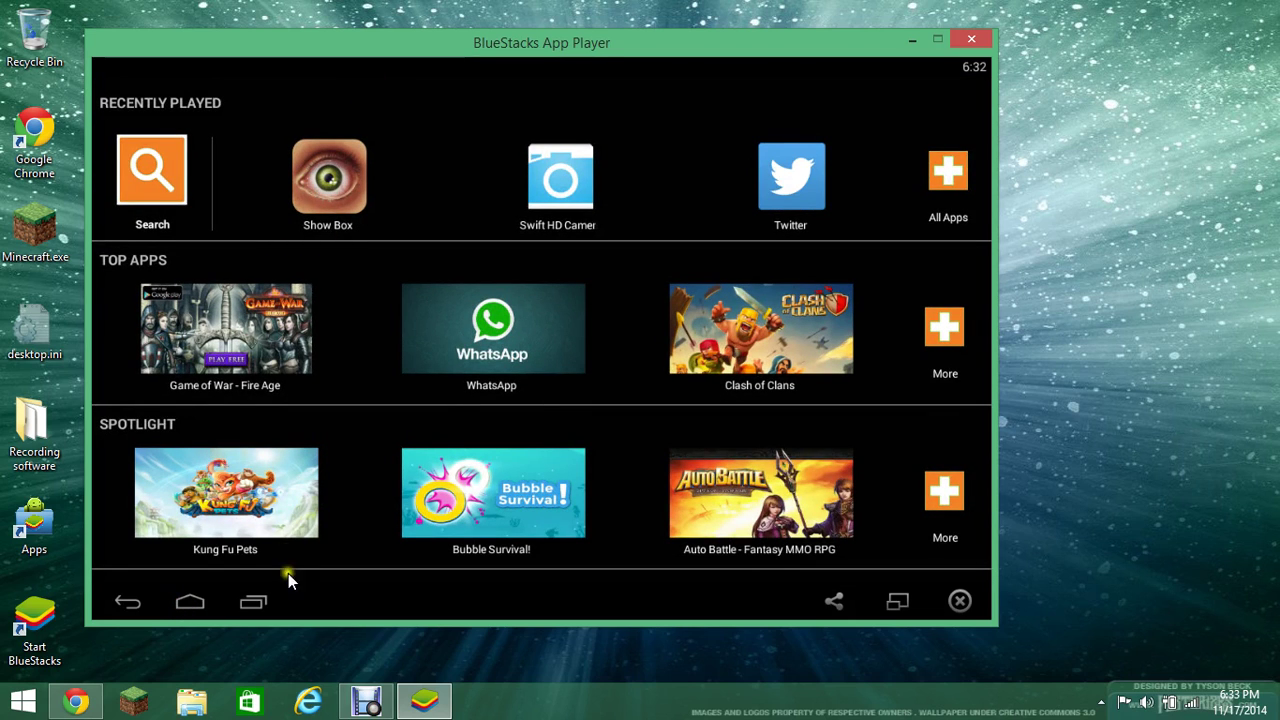
Launch Show Box from the recently played apps and postpone its program update
left_click(75, 701)
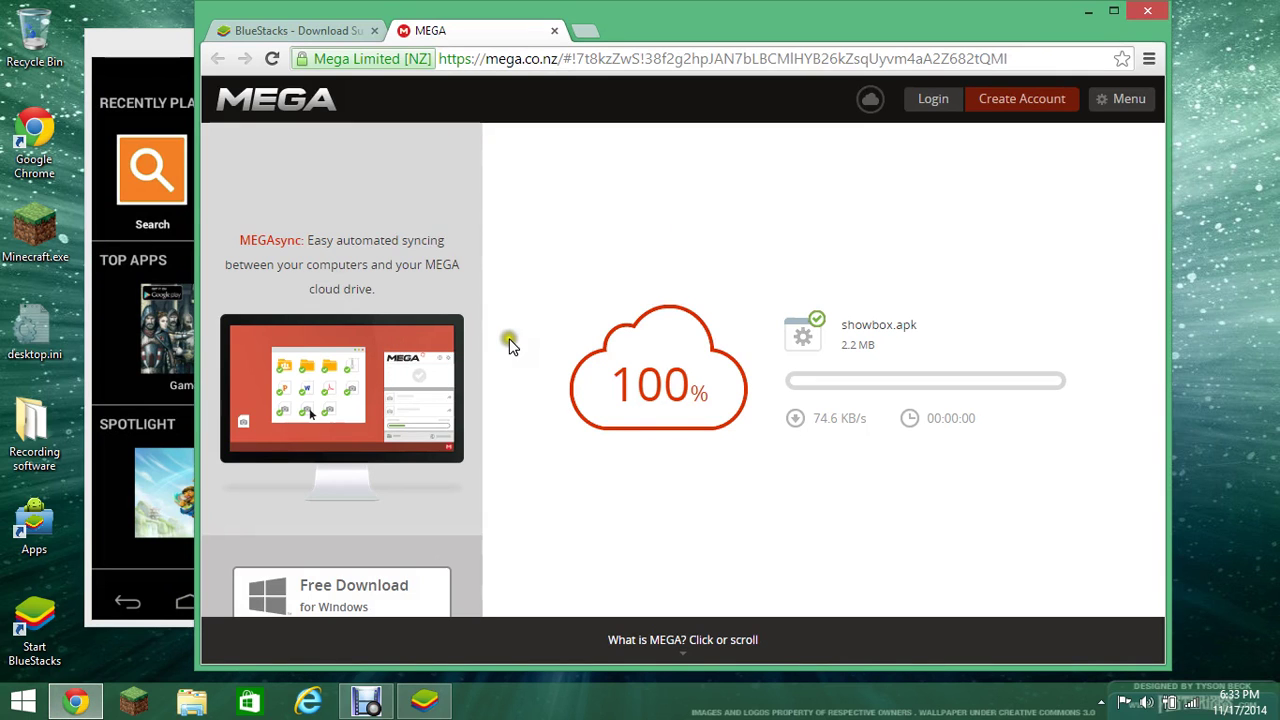
left_click(1090, 13)
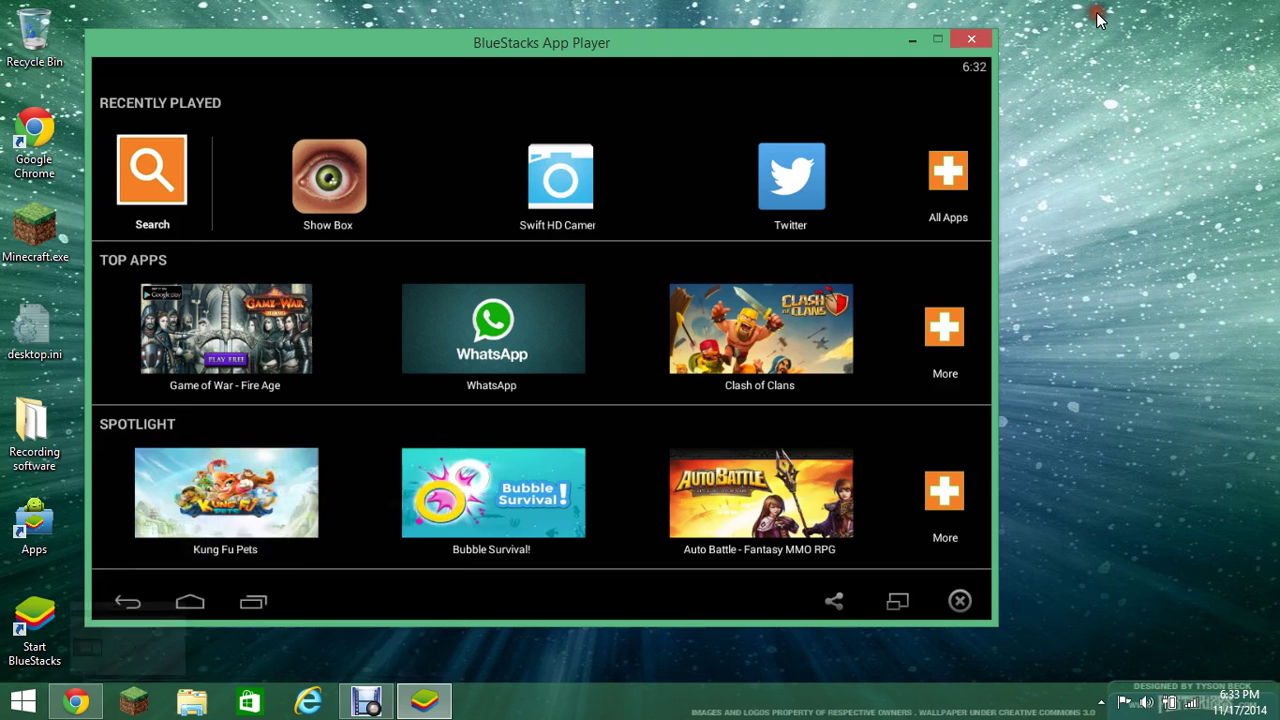
left_click(330, 185)
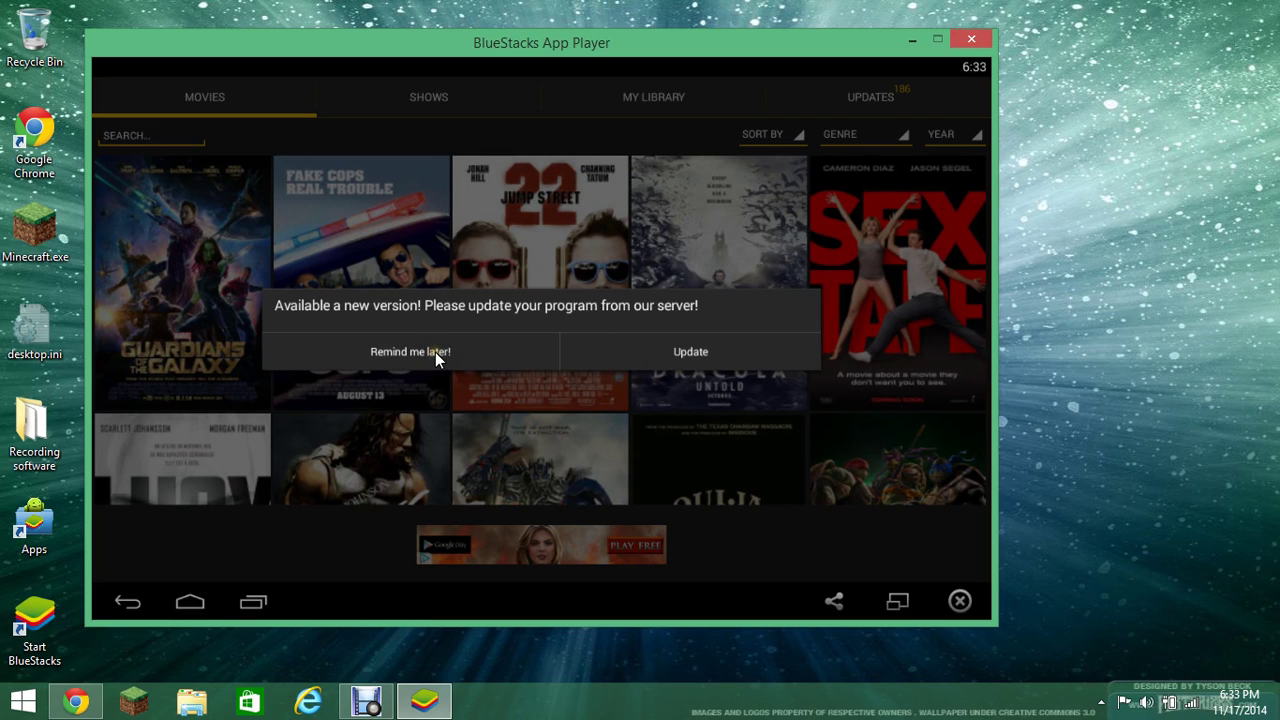
left_click(435, 352)
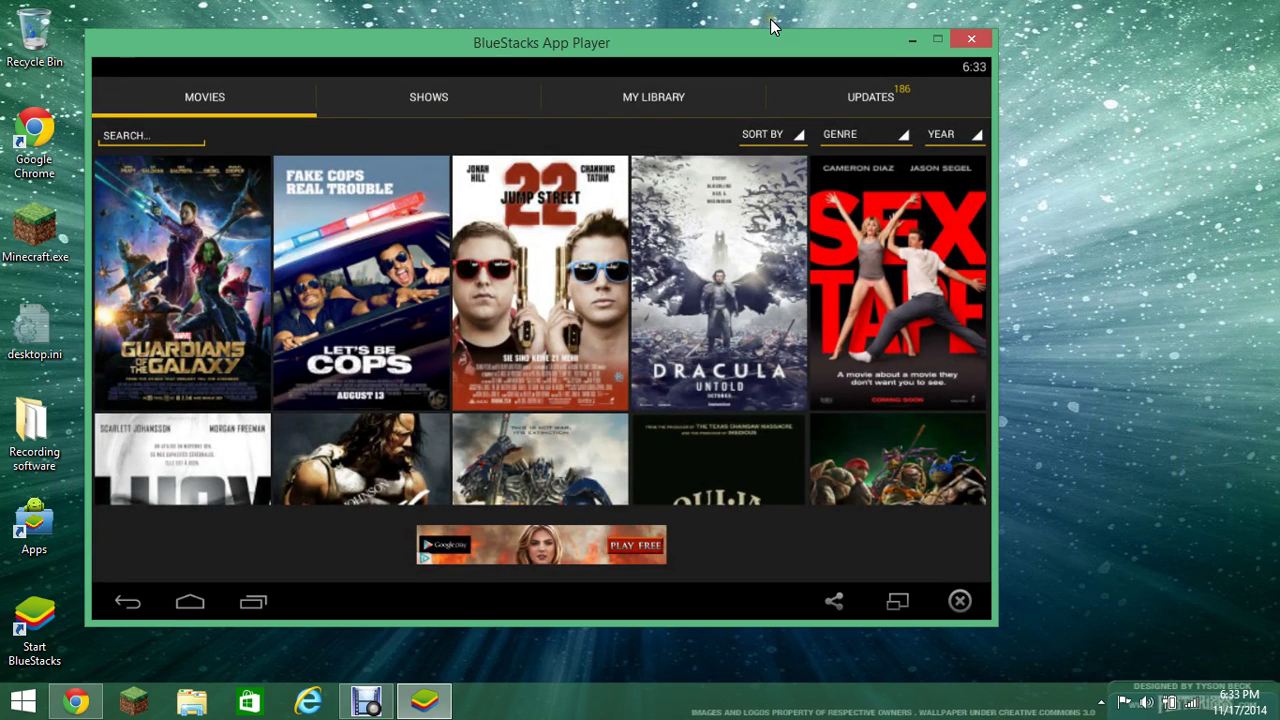
Browse the posters in Show Box's movie catalogue with the App Player in full screen
key("F11")
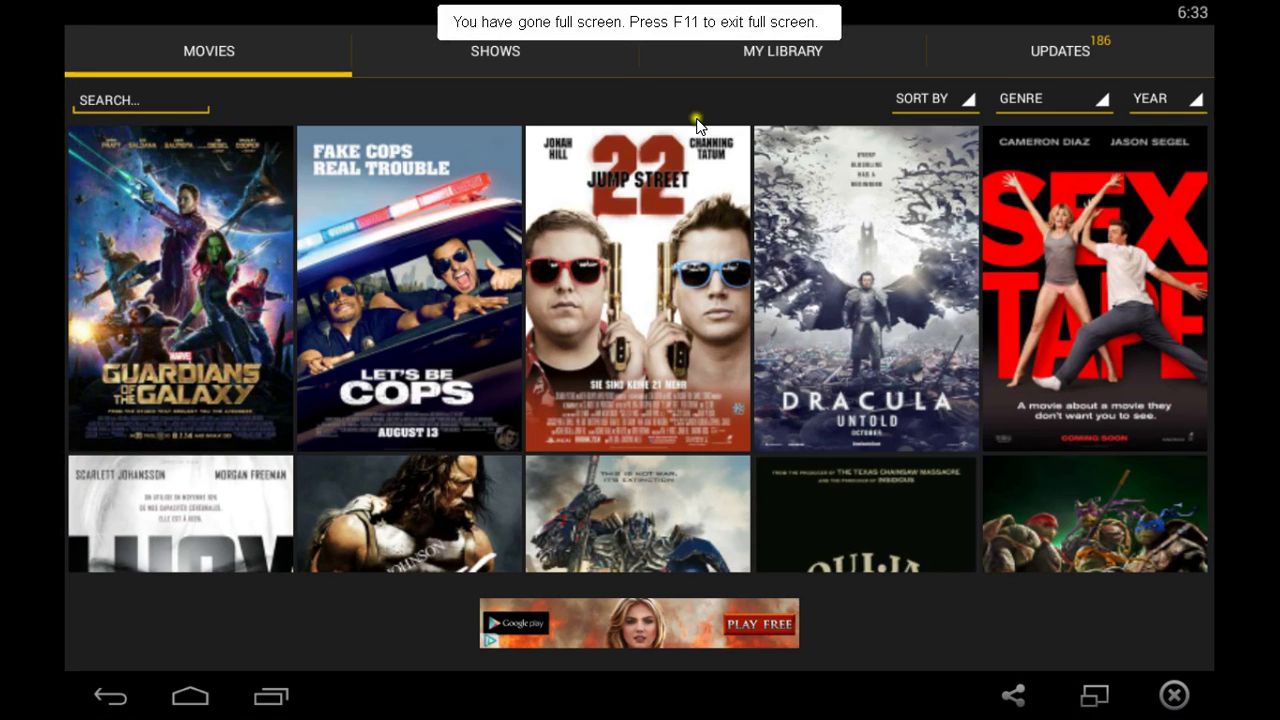
scroll(632, 268, "down", 1)
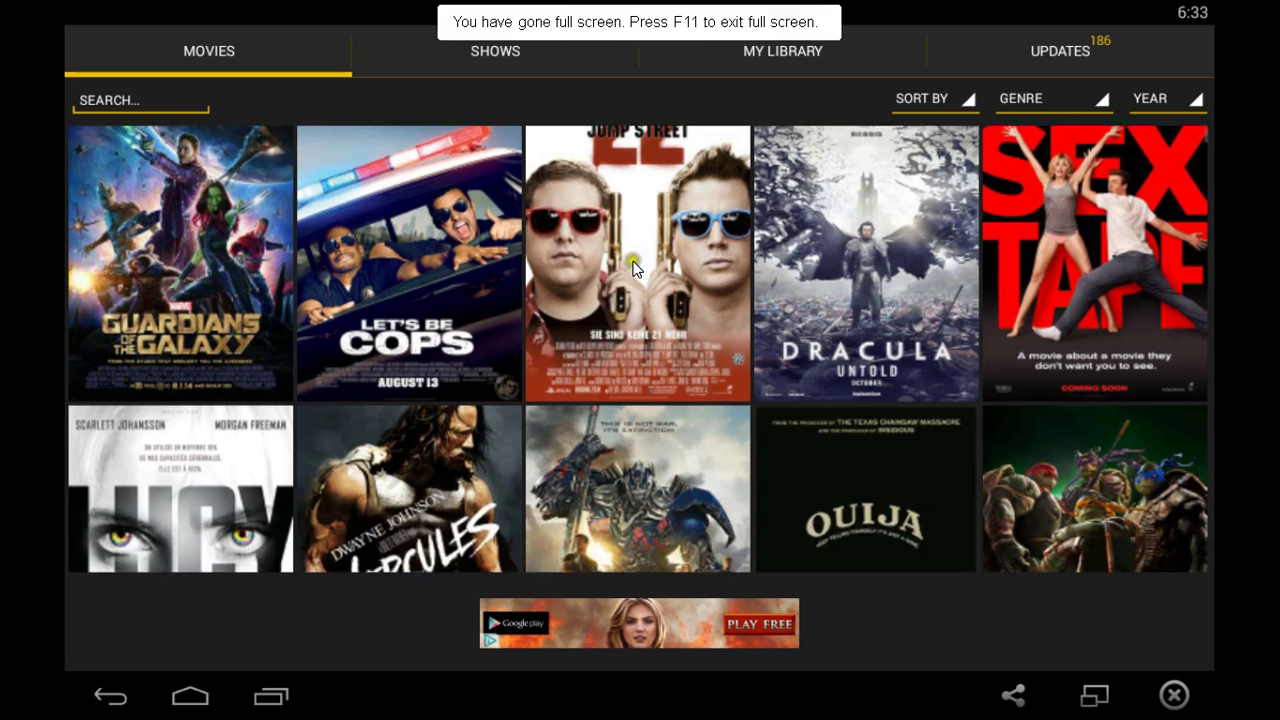
scroll(632, 264, "down", 3)
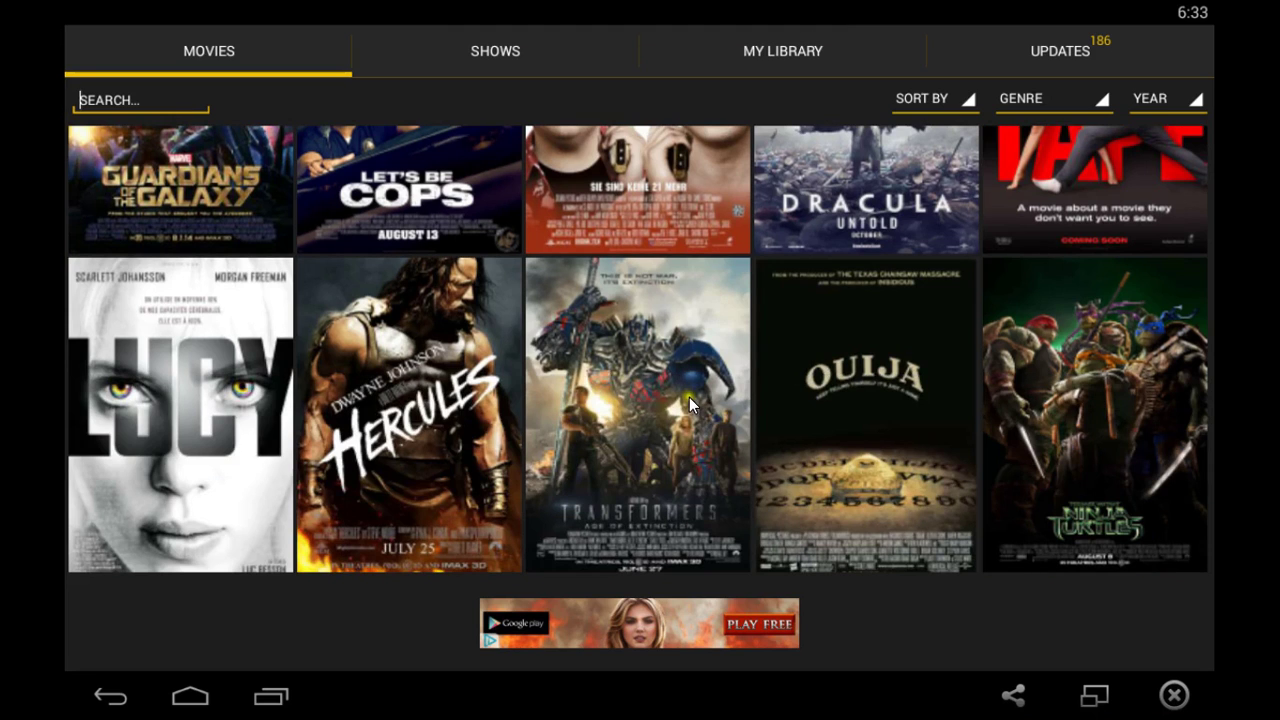
left_click_drag(689, 397, 667, 150)
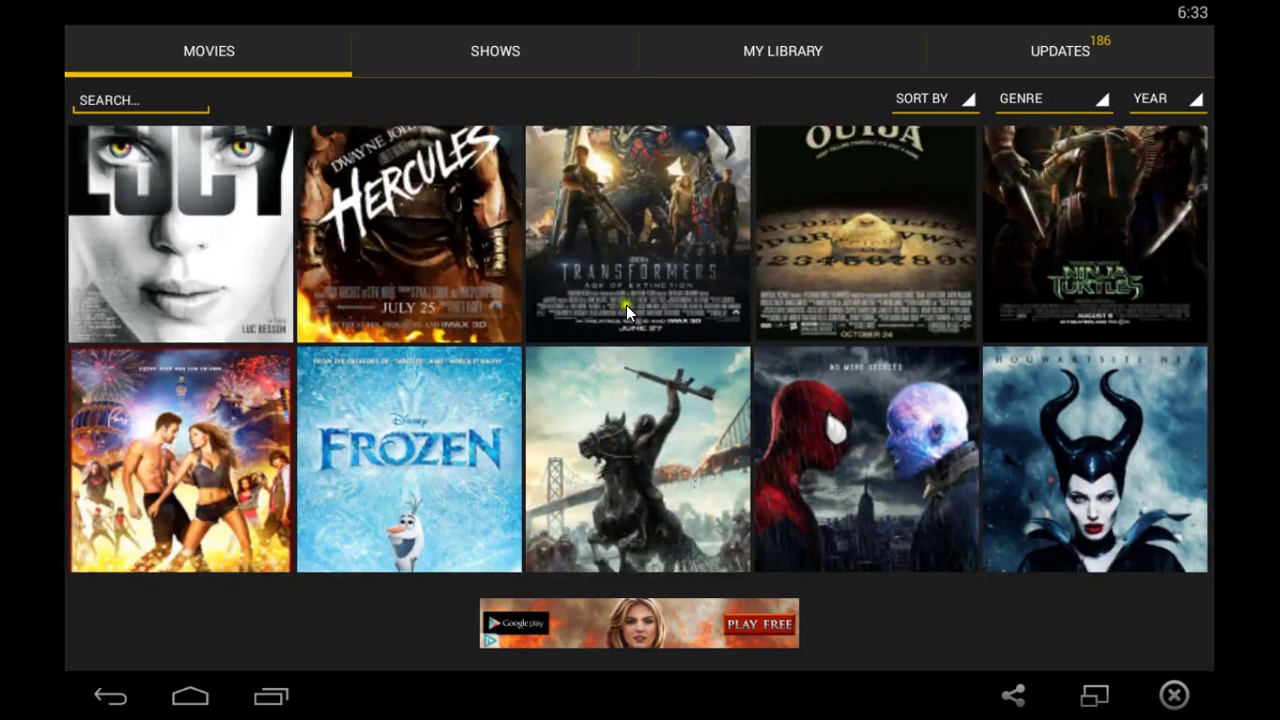
scroll(670, 539, "down", 2)
scroll(1097, 307, "up", 4)
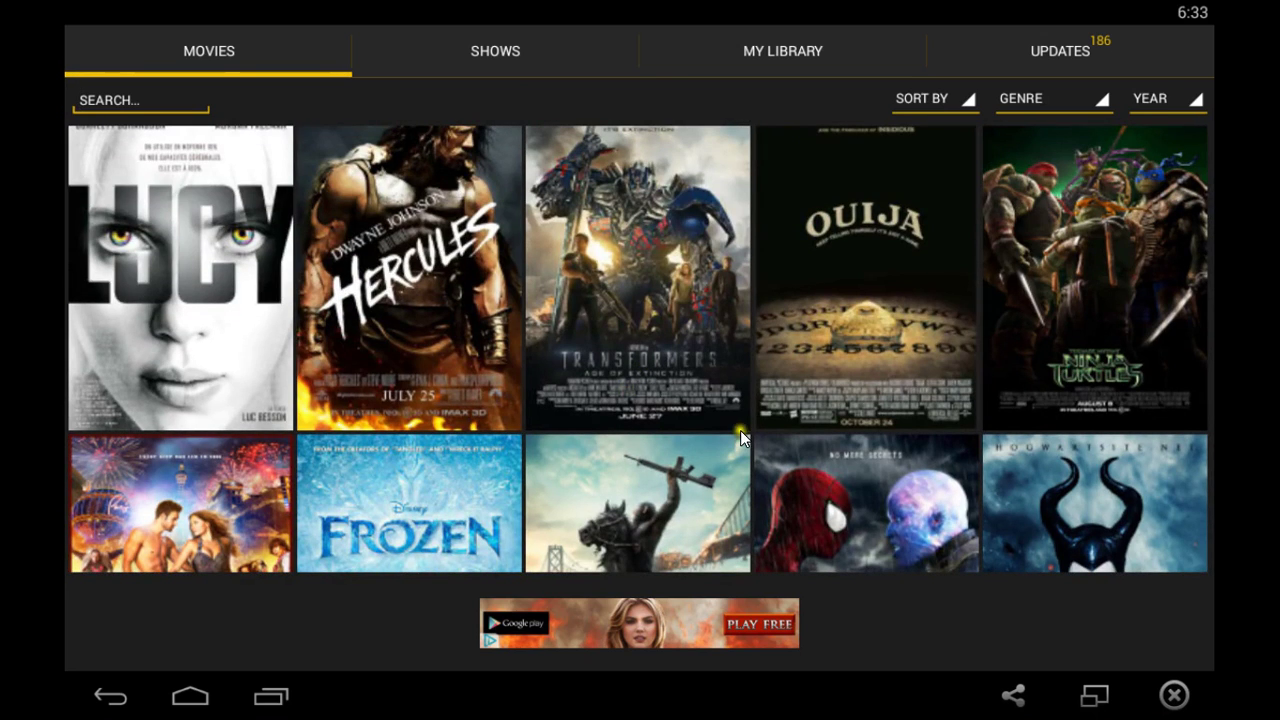
scroll(716, 304, "down", 2)
scroll(689, 178, "down", 2)
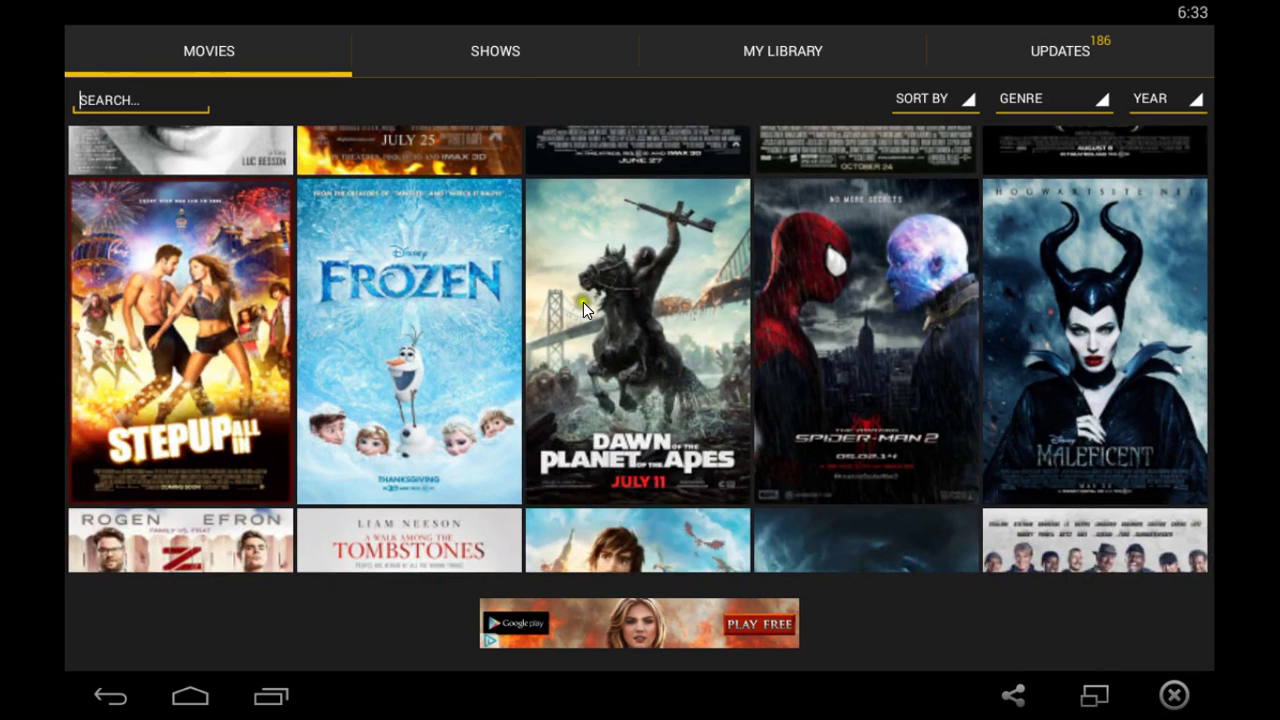
scroll(658, 213, "down", 2)
scroll(661, 176, "down", 1)
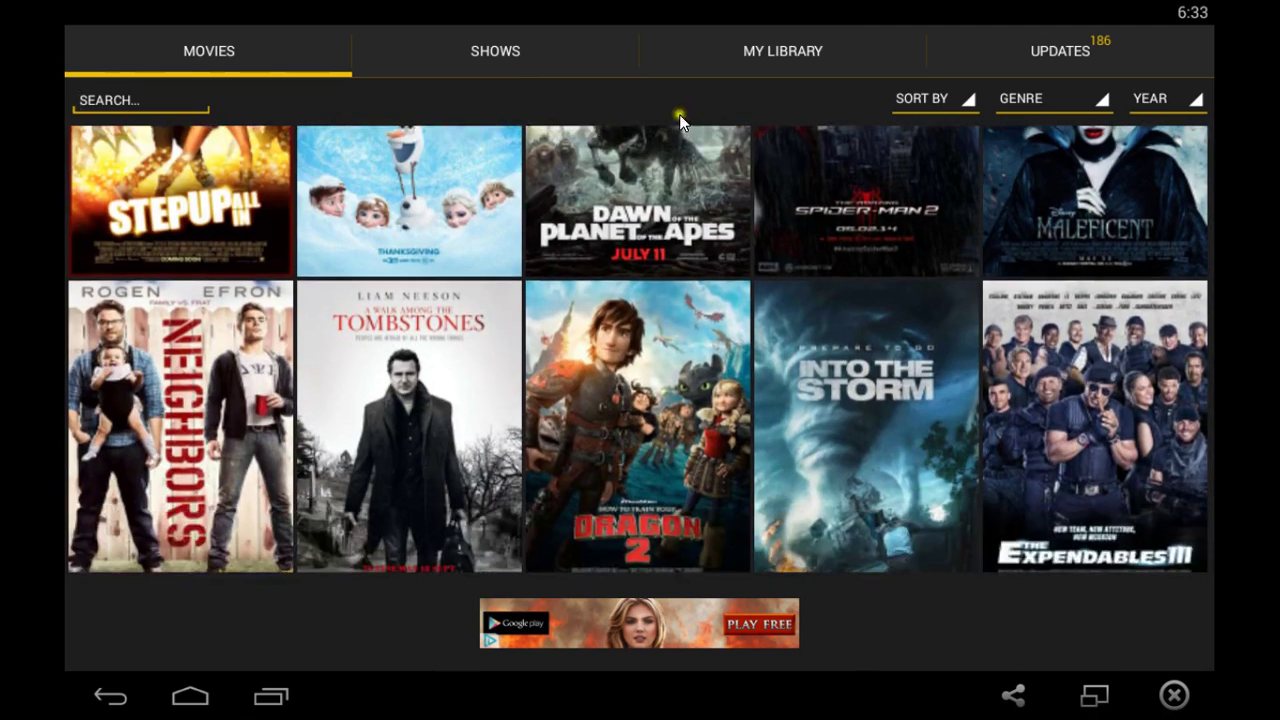
scroll(667, 118, "down", 2)
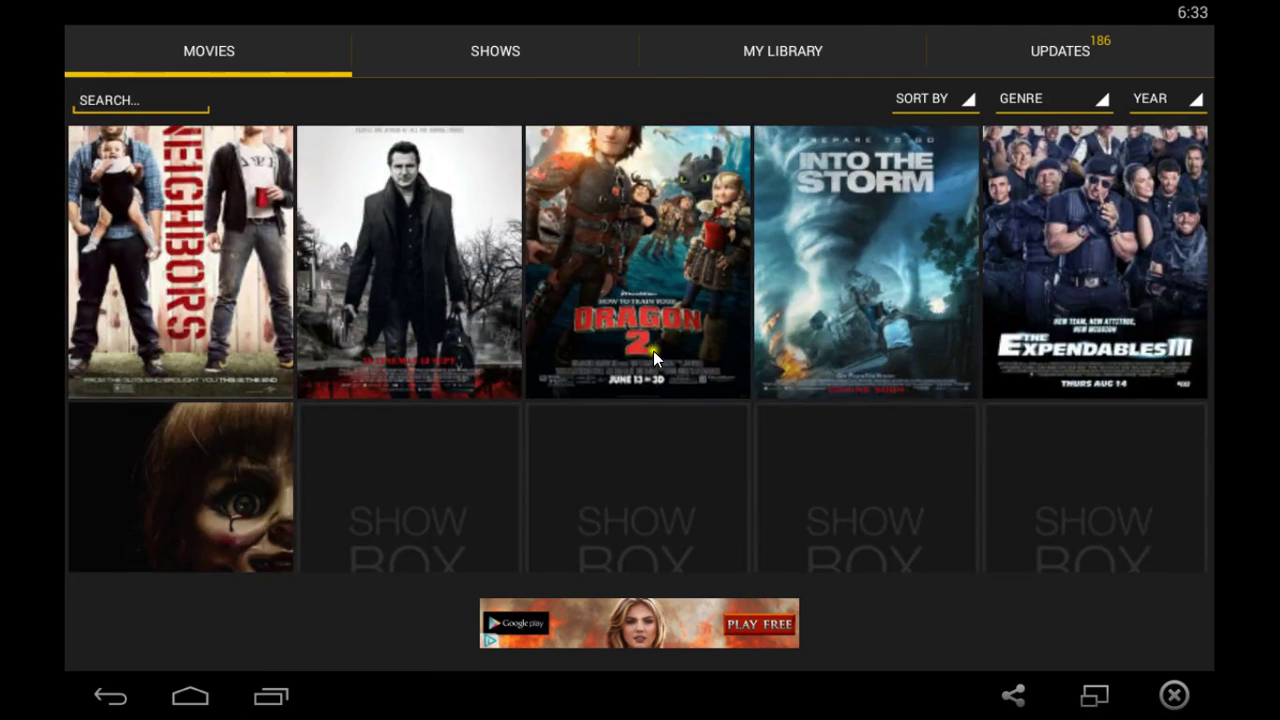
scroll(673, 182, "down", 3)
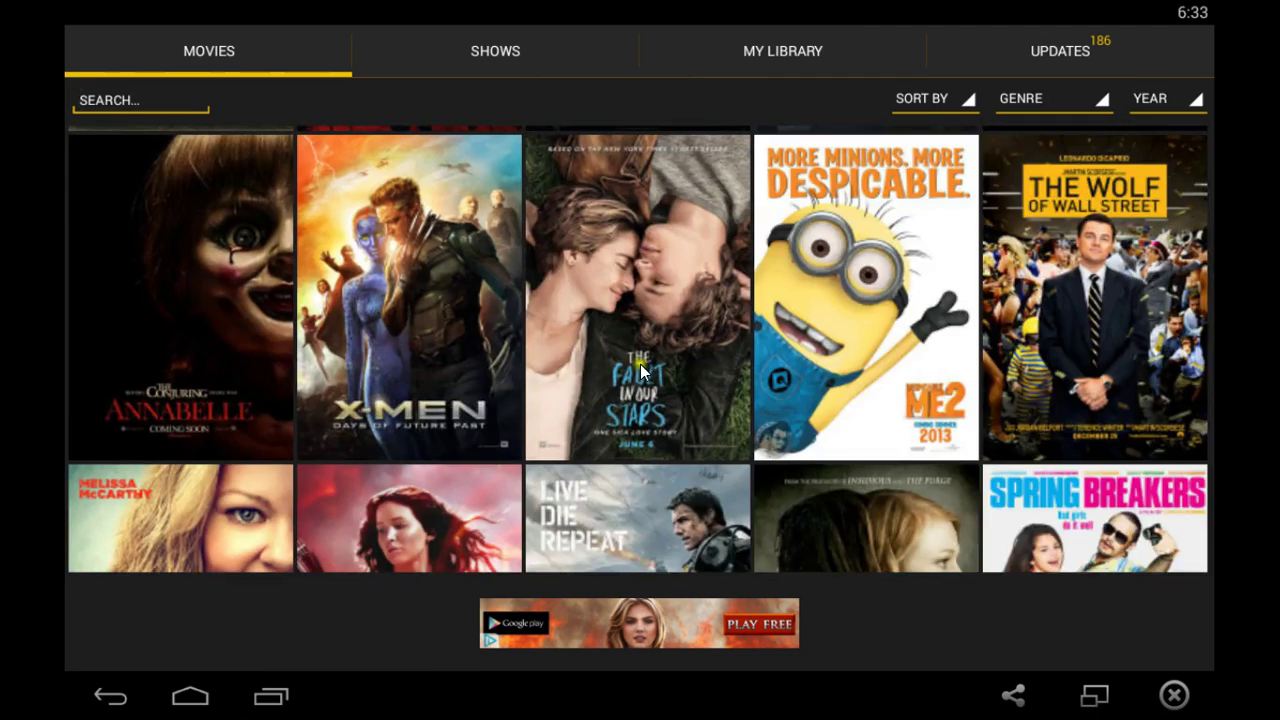
scroll(667, 229, "down", 2)
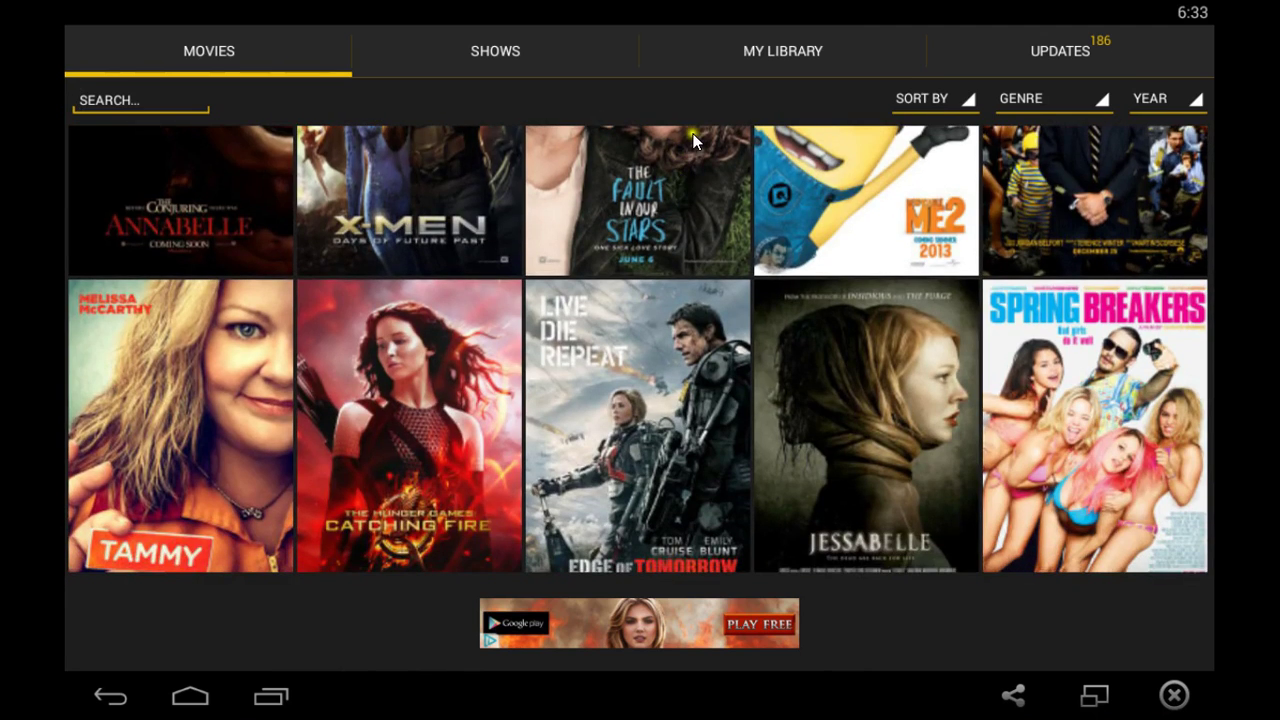
scroll(693, 130, "down", 1)
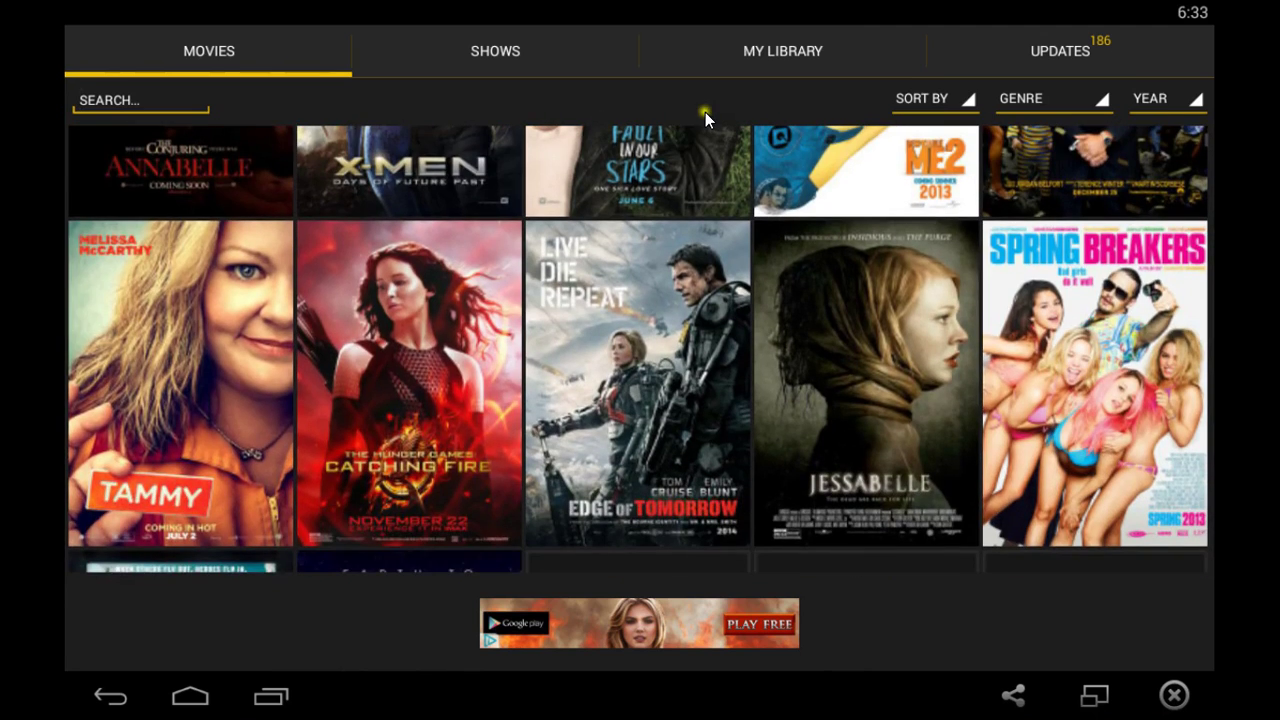
left_click_drag(704, 116, 699, 147)
left_click_drag(711, 227, 766, 593)
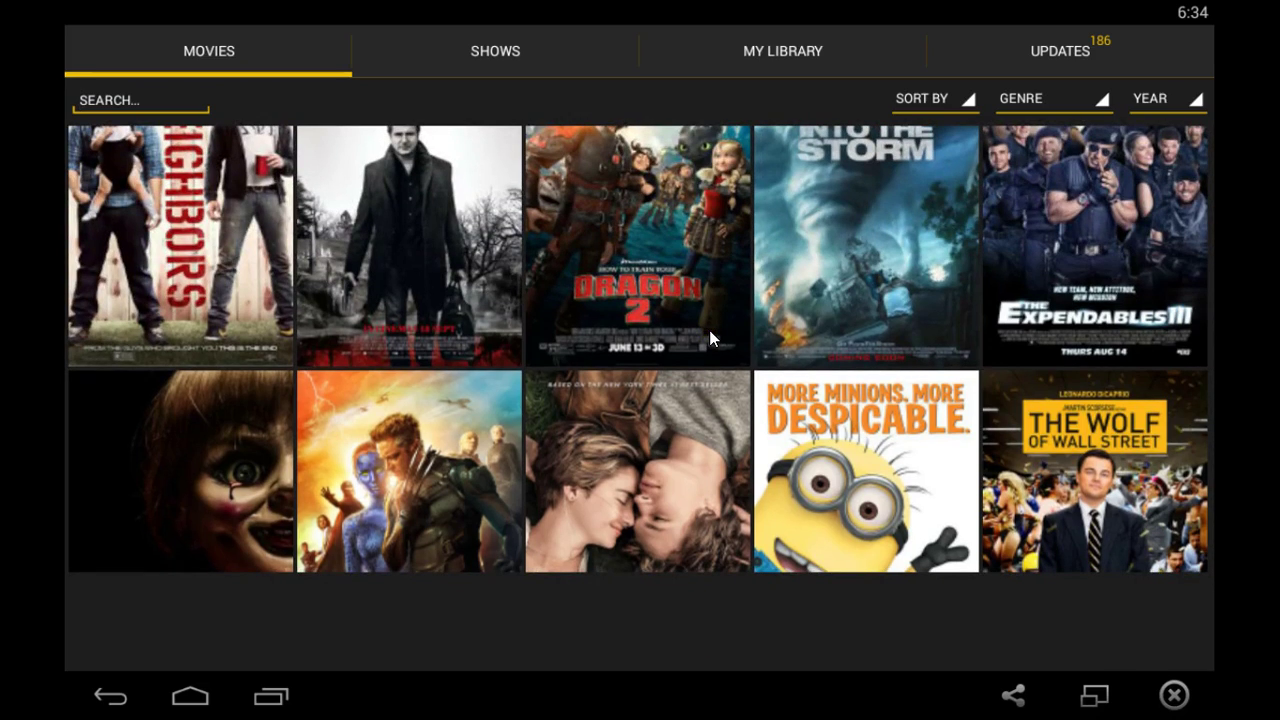
Exit the App Player's full-screen mode and switch to the Debut screen recorder
key("F11")
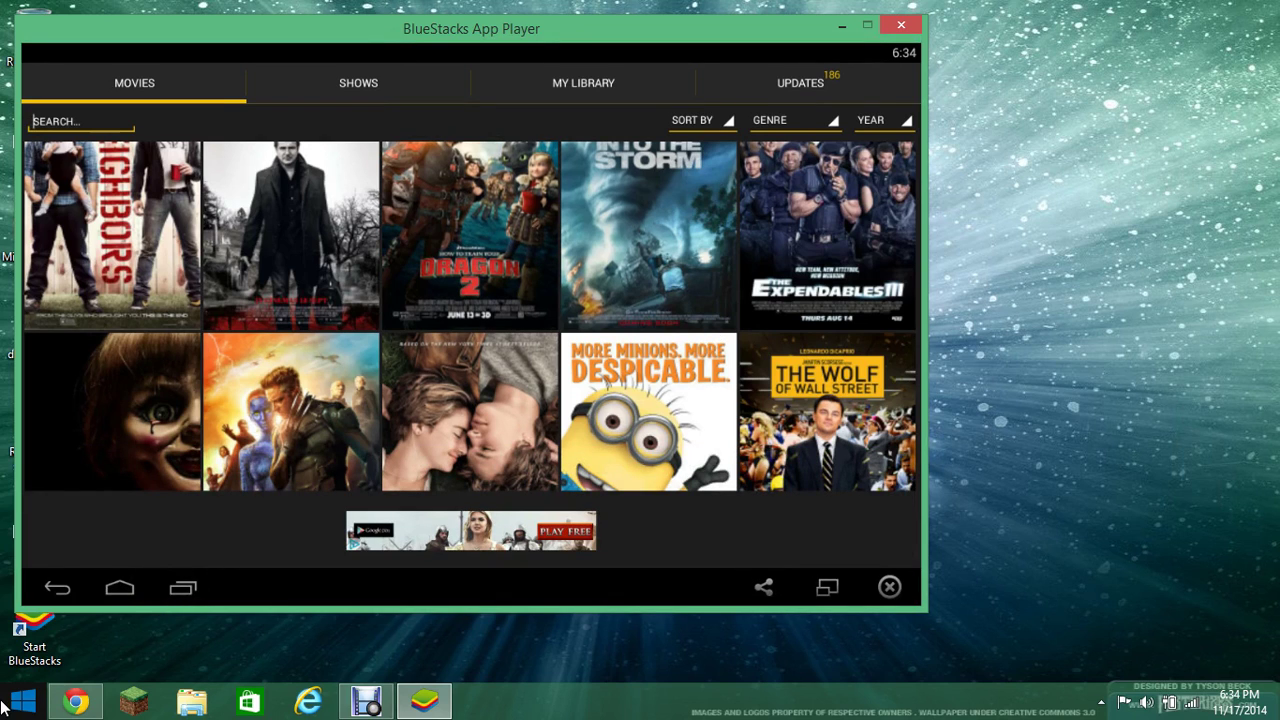
left_click(367, 702)
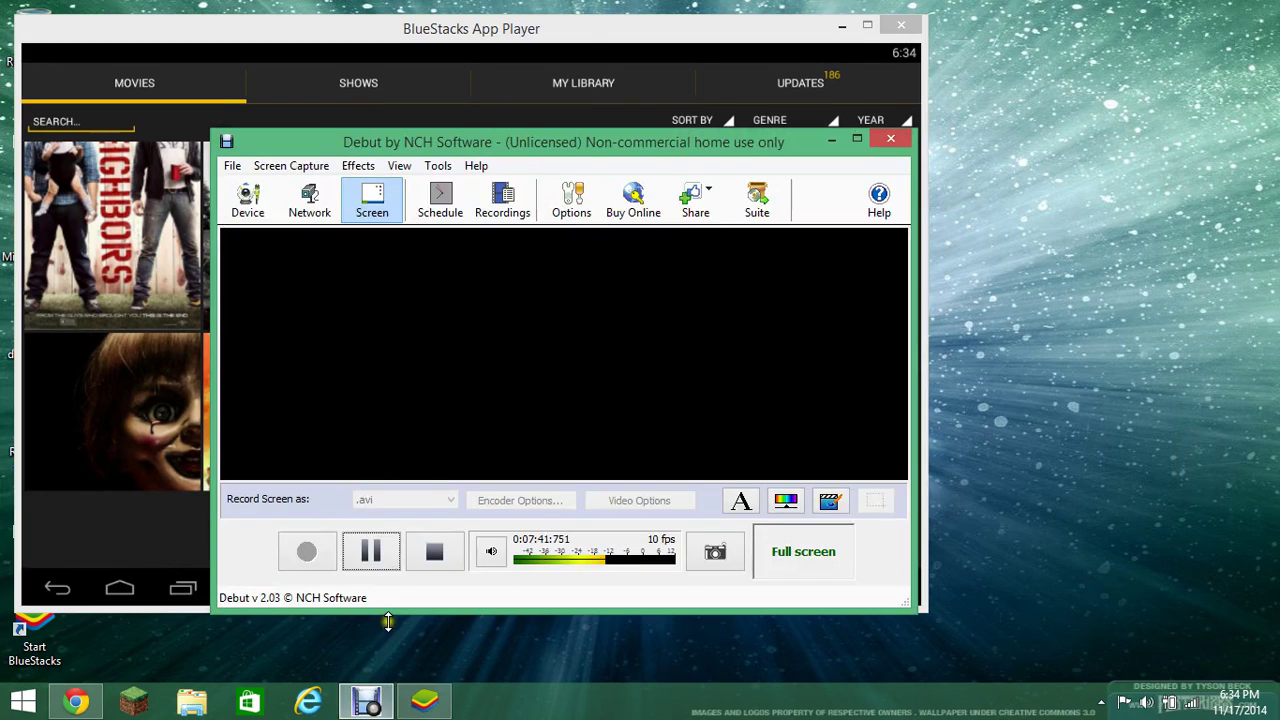